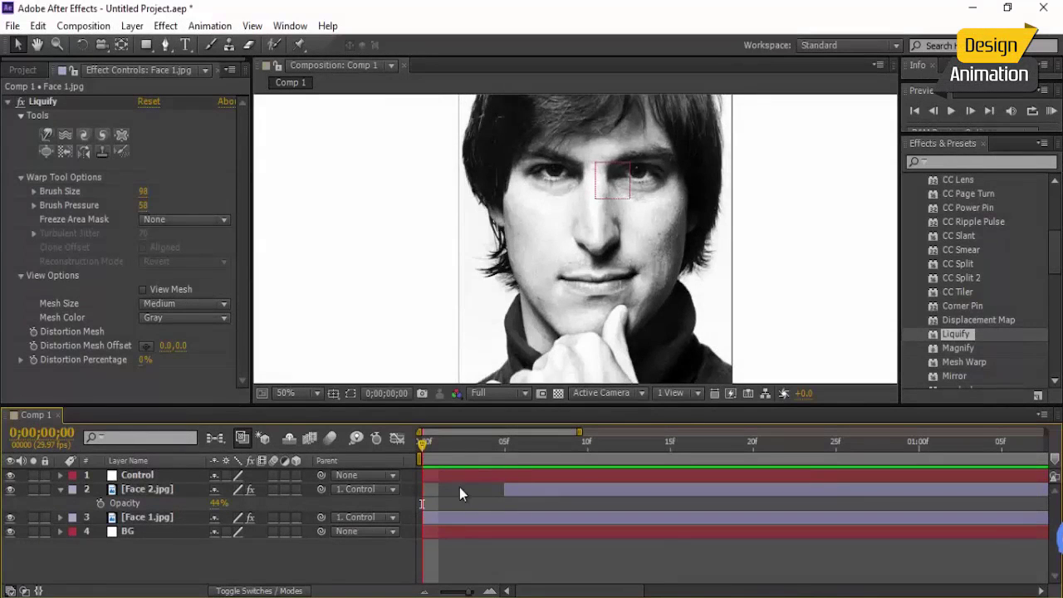
Preview the first frames, return to the start, and test Face 1.jpg's Liquify Distortion Percentage up to 200% and back down
{"action": "left_click_drag", "start_coordinate": [454, 449], "coordinate": [568, 458]}
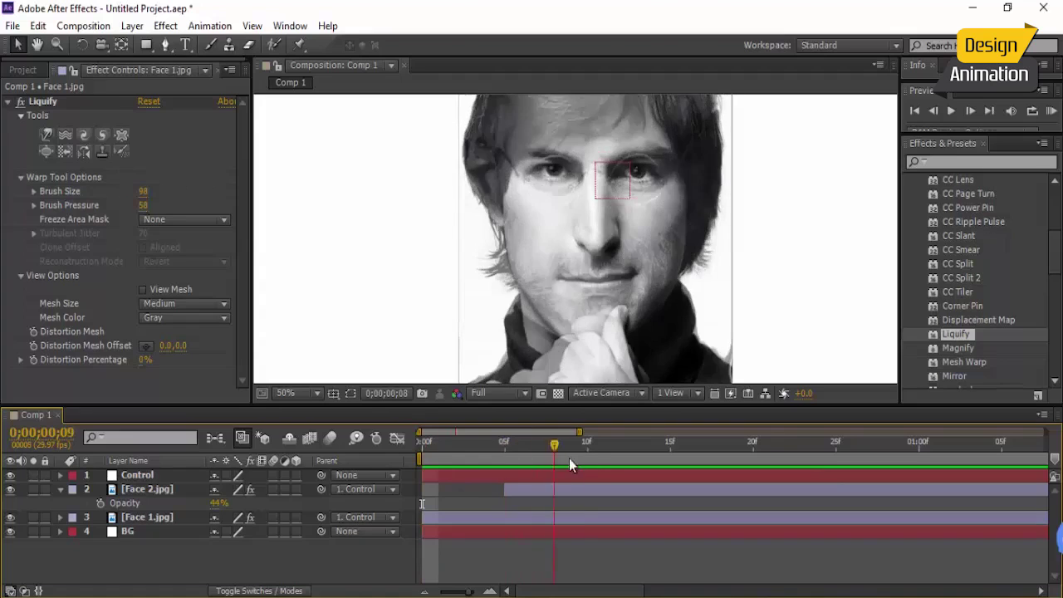
{"action": "key", "text": "Home"}
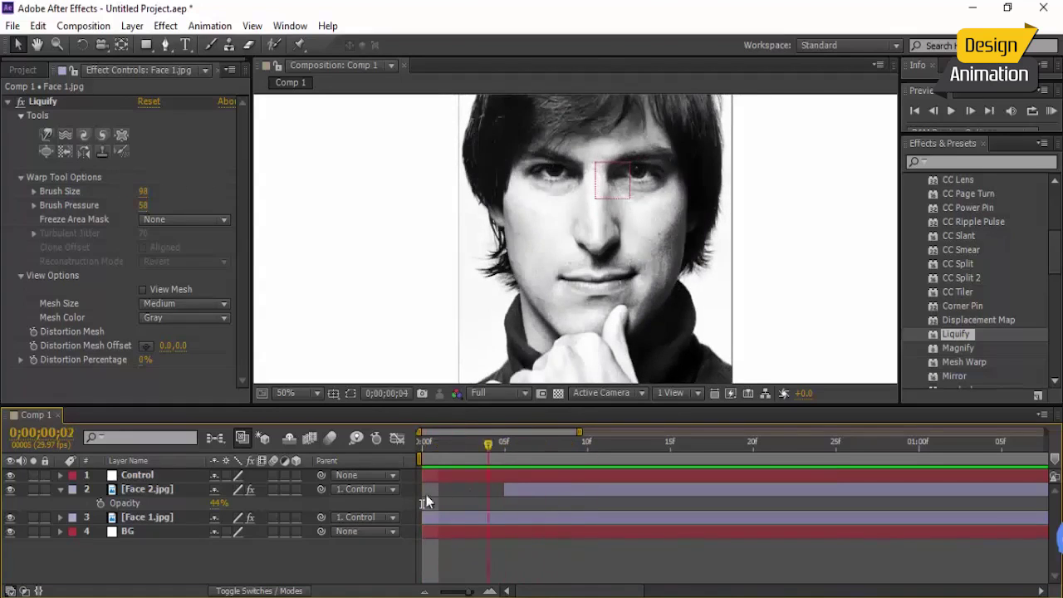
{"action": "left_click_drag", "start_coordinate": [143, 359], "coordinate": [519, 337]}
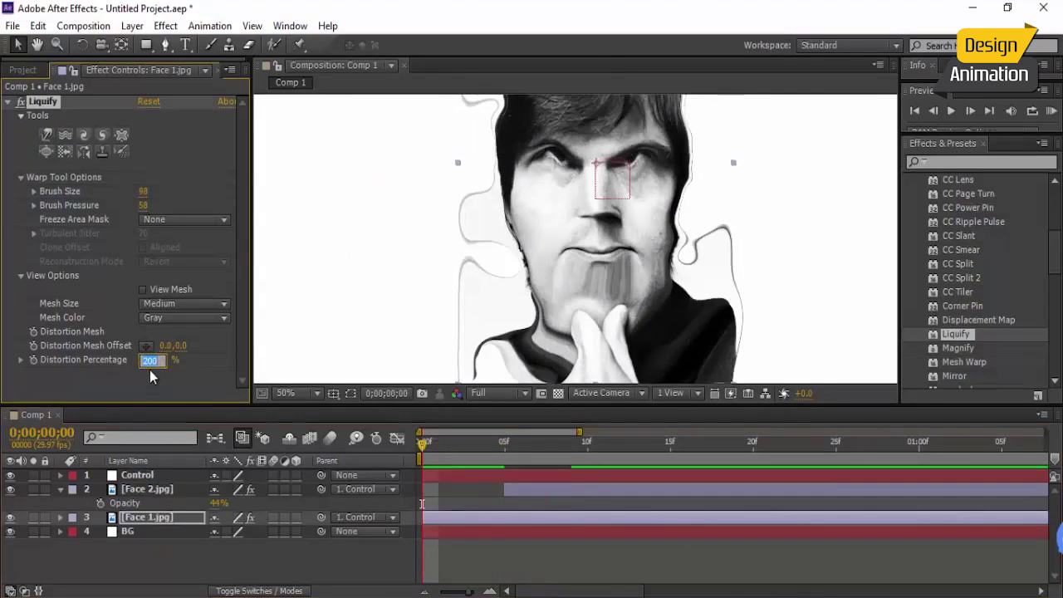
{"action": "key", "text": "Return"}
{"action": "left_click_drag", "start_coordinate": [146, 360], "coordinate": [98, 375]}
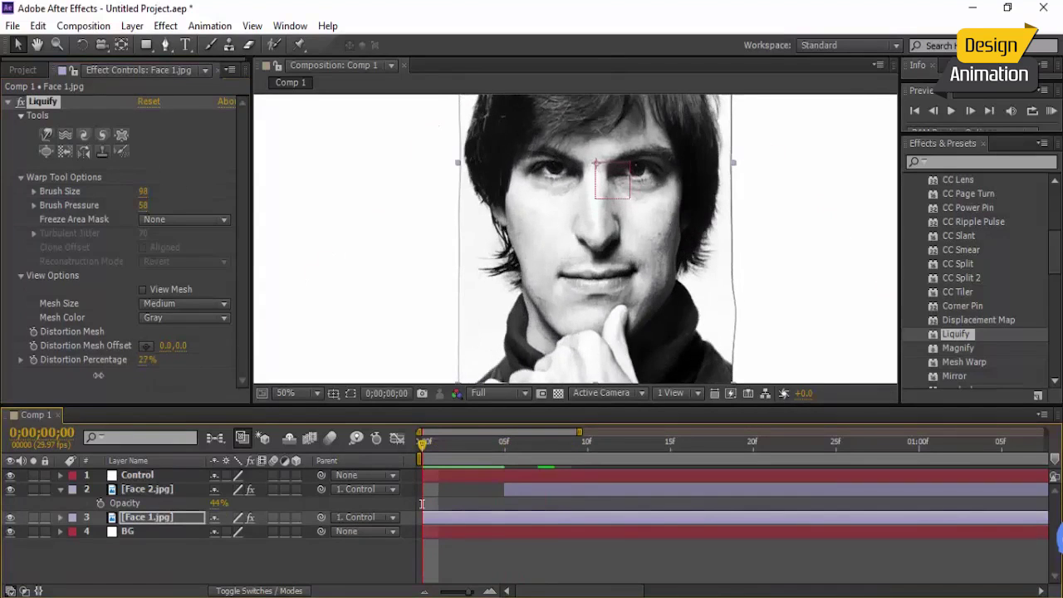
Lower the preview resolution to Quarter and animate Face 1.jpg's Distortion Percentage from 0% at the start to 100% at 2 seconds
{"action": "left_click", "coordinate": [506, 394]}
{"action": "left_click", "coordinate": [521, 488]}
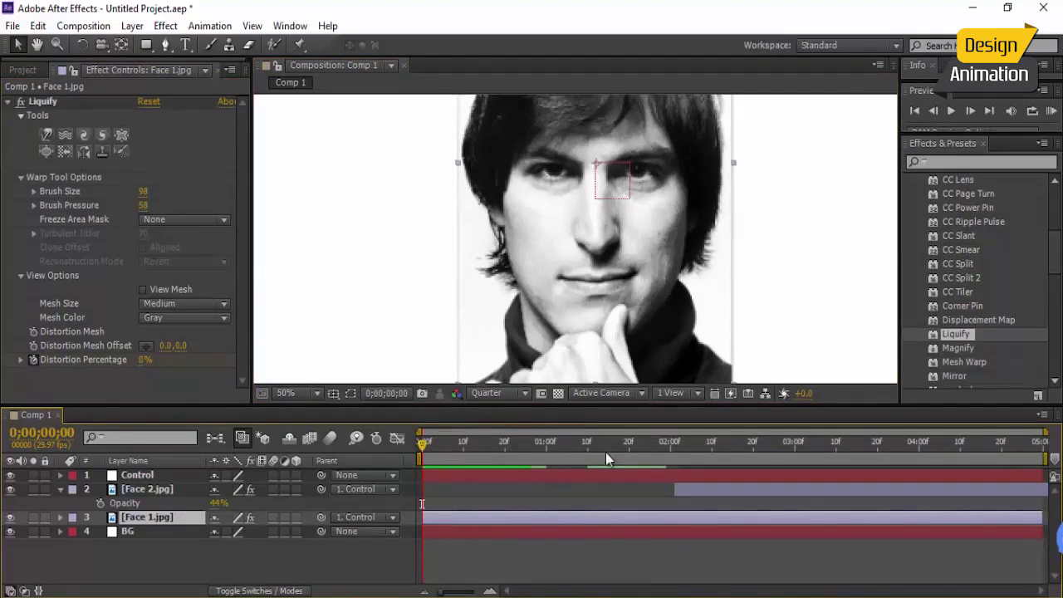
{"action": "left_click", "coordinate": [668, 451]}
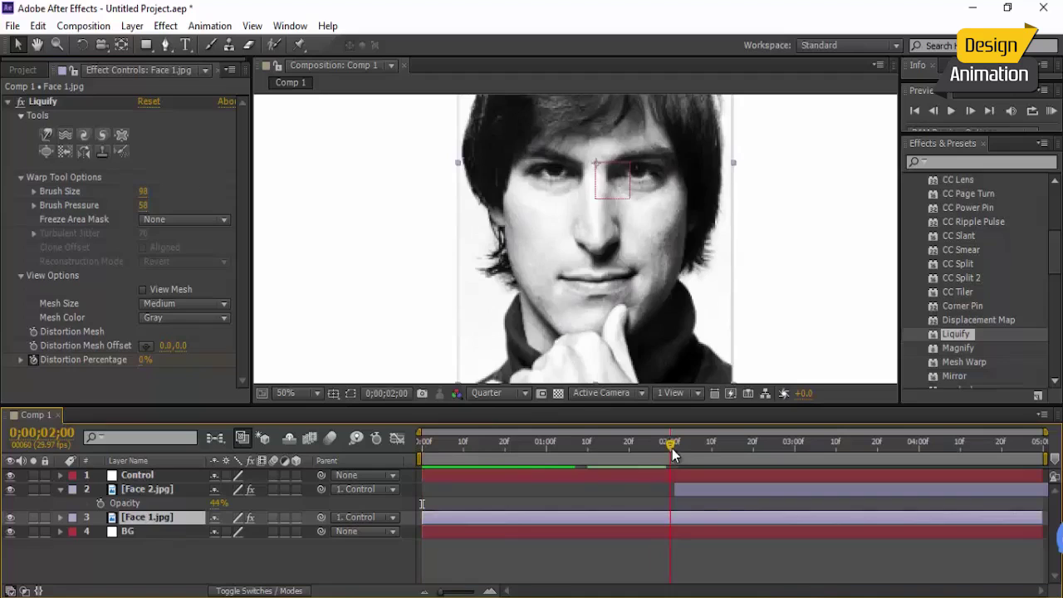
{"action": "left_click", "coordinate": [144, 360]}
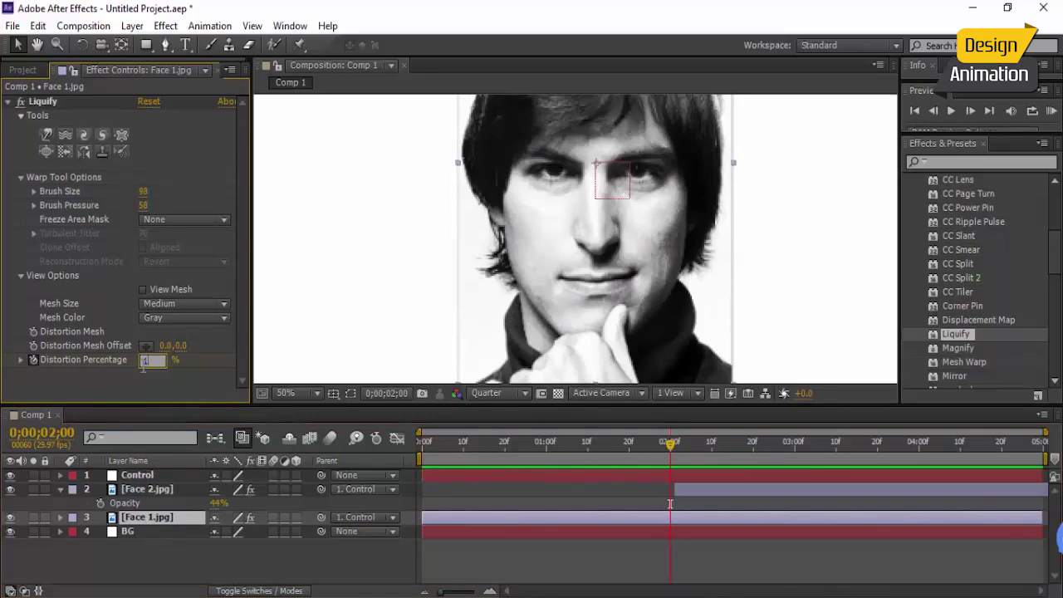
{"action": "type", "text": "100"}
{"action": "key", "text": "Return"}
{"action": "left_click", "coordinate": [748, 570]}
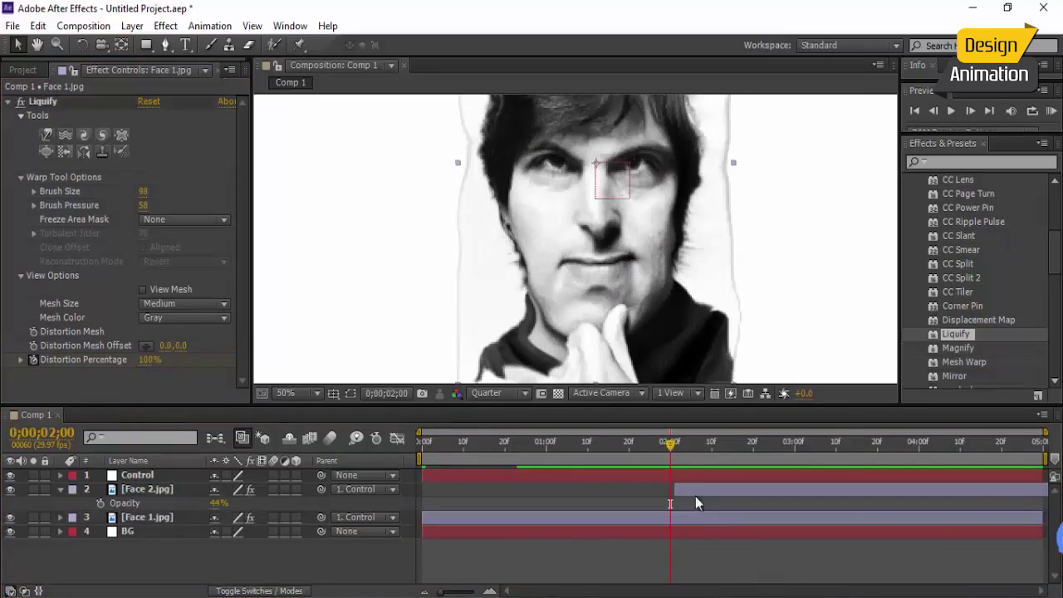
Reveal Face 1.jpg's keyframes and apply Easy Ease to both Distortion Percentage keyframes
{"action": "left_click_drag", "start_coordinate": [660, 452], "coordinate": [488, 469]}
{"action": "left_click", "coordinate": [145, 518]}
{"action": "key", "text": "u"}
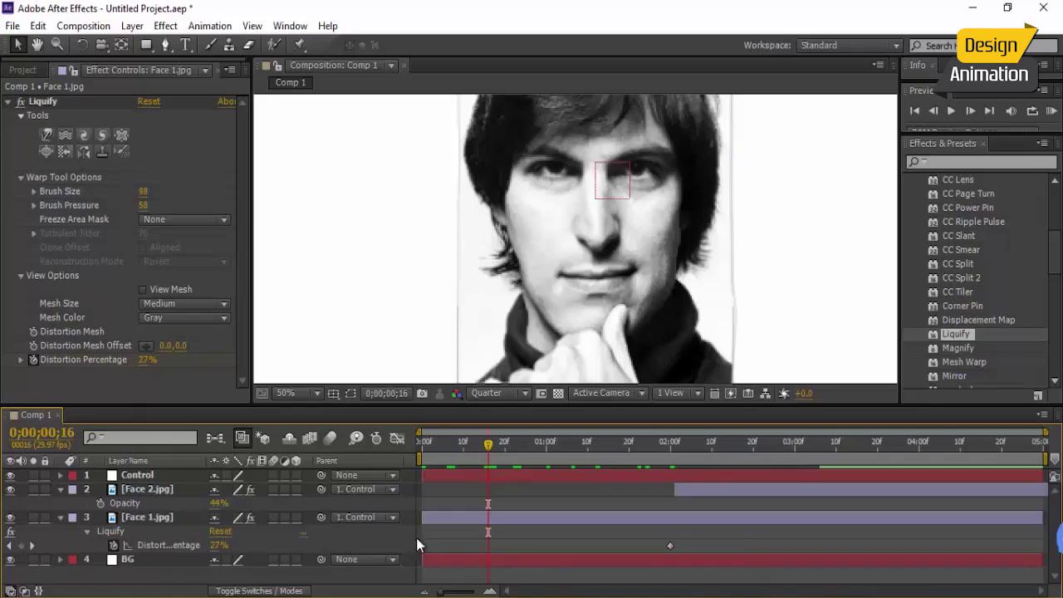
{"action": "left_click_drag", "start_coordinate": [416, 537], "coordinate": [670, 550]}
{"action": "right_click", "coordinate": [704, 540]}
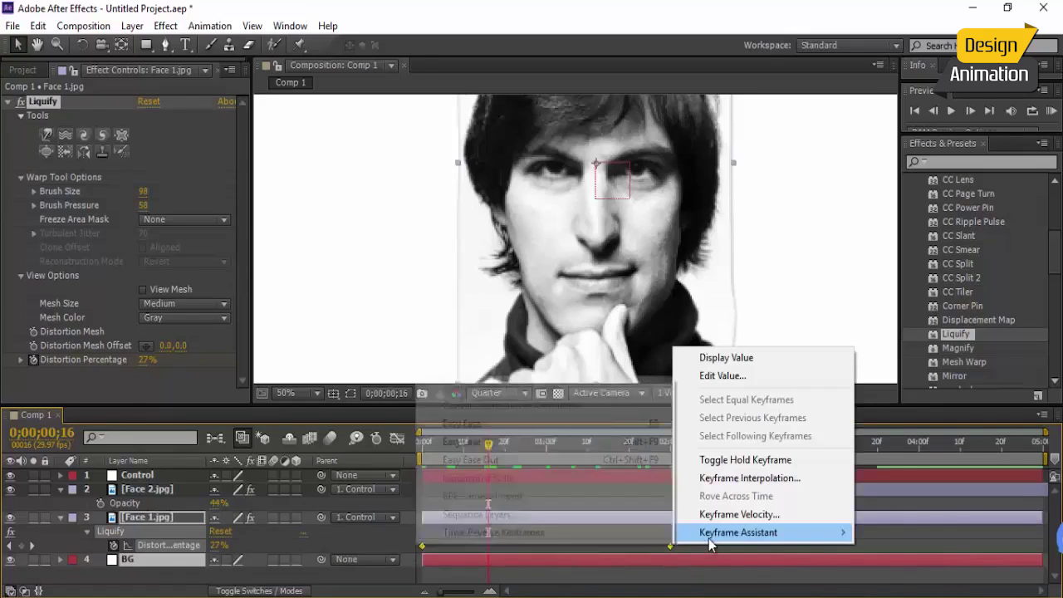
{"action": "mouse_move", "coordinate": [731, 531]}
{"action": "left_click", "coordinate": [490, 422]}
{"action": "left_click", "coordinate": [553, 490]}
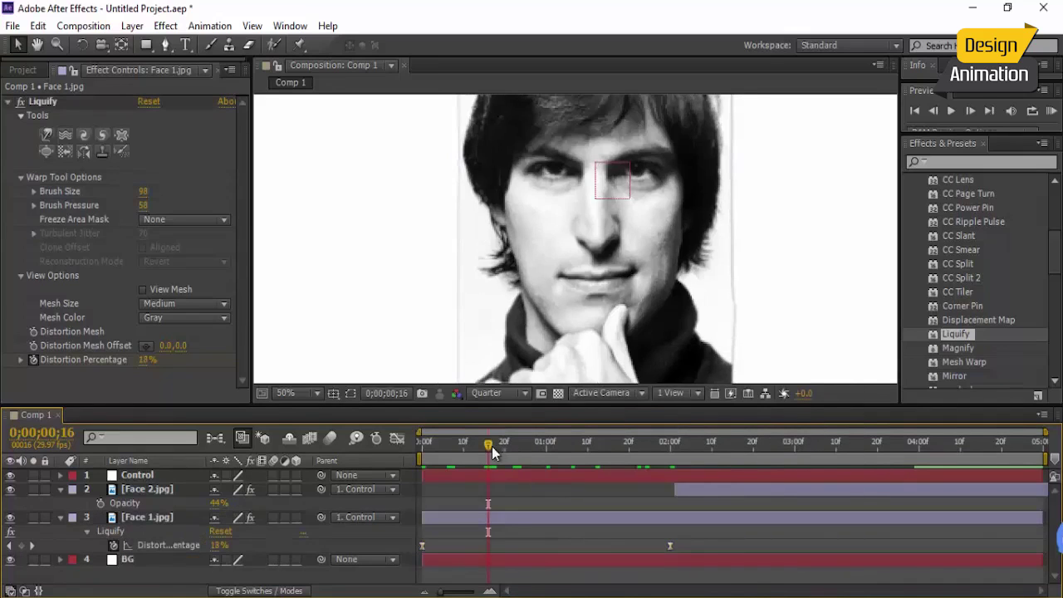
Set Face 2.jpg's opacity to 100% and its Liquify Distortion Percentage to 100% at 0;00;02;01
{"action": "left_click_drag", "start_coordinate": [492, 446], "coordinate": [585, 448]}
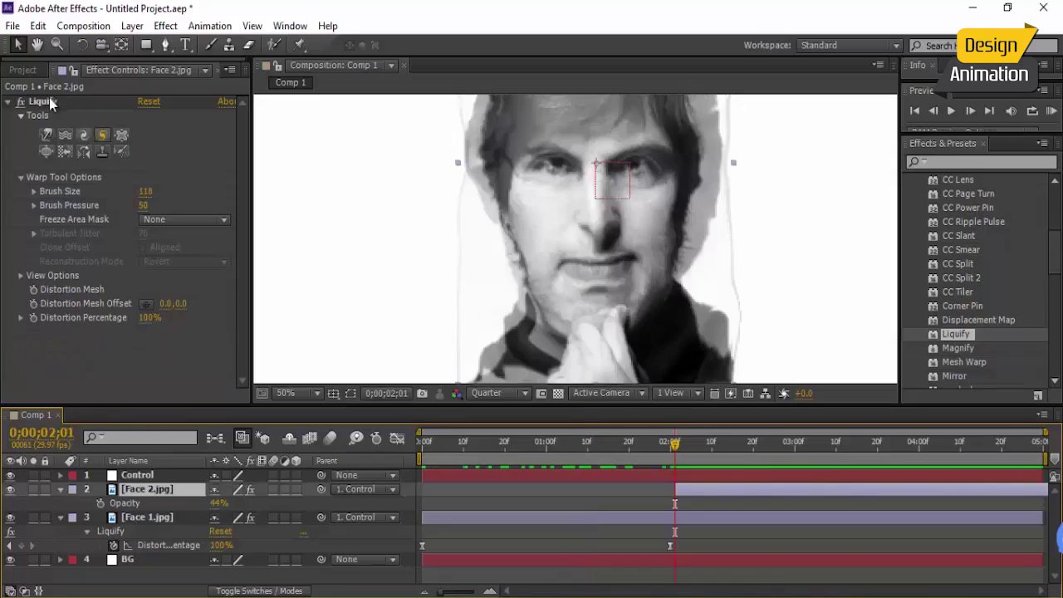
{"action": "left_click_drag", "start_coordinate": [214, 505], "coordinate": [625, 288]}
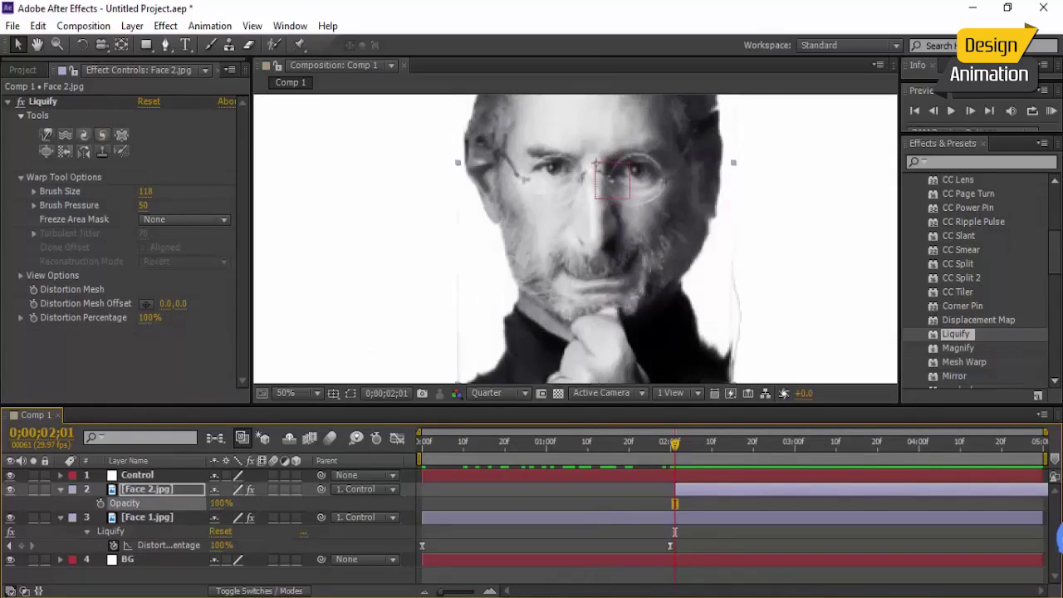
{"action": "left_click", "coordinate": [146, 319]}
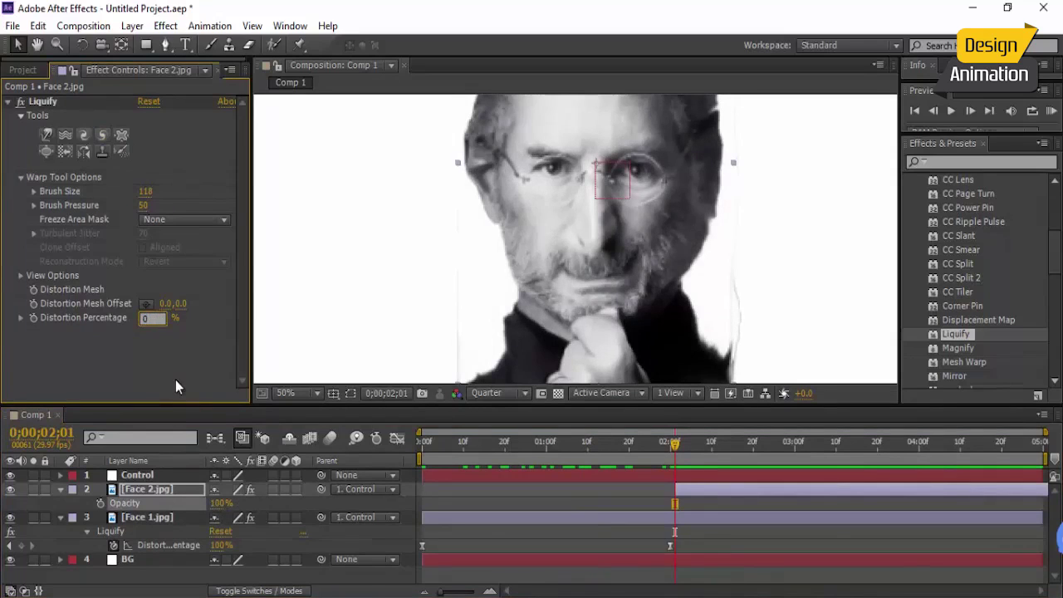
{"action": "type", "text": "100"}
{"action": "key", "text": "Return"}
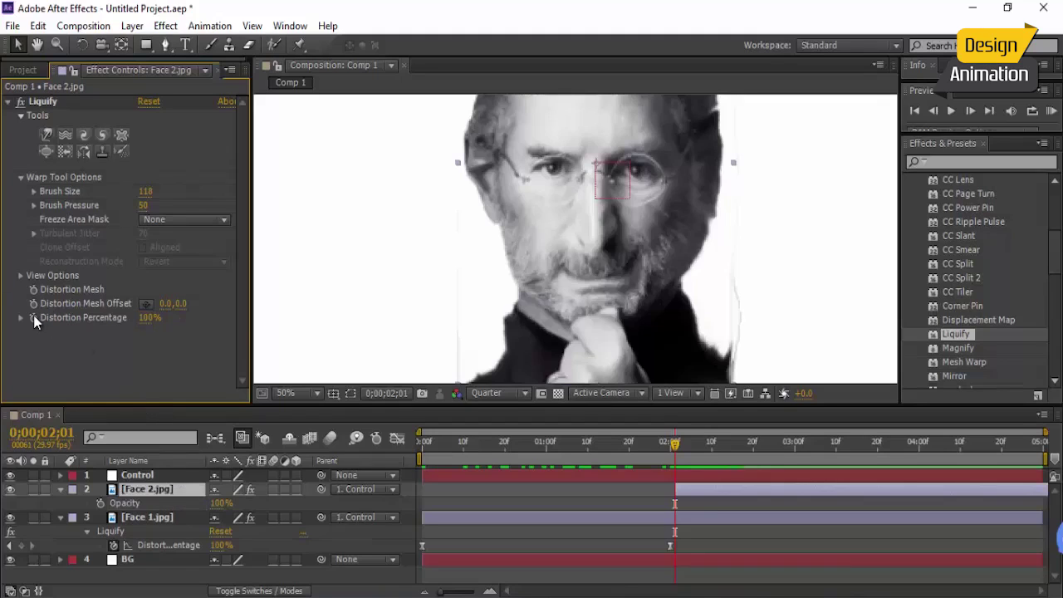
Keyframe Face 2.jpg's Distortion Percentage from 100% at 0;00;02;01 to 0% at 0;00;03;11
{"action": "left_click", "coordinate": [34, 317]}
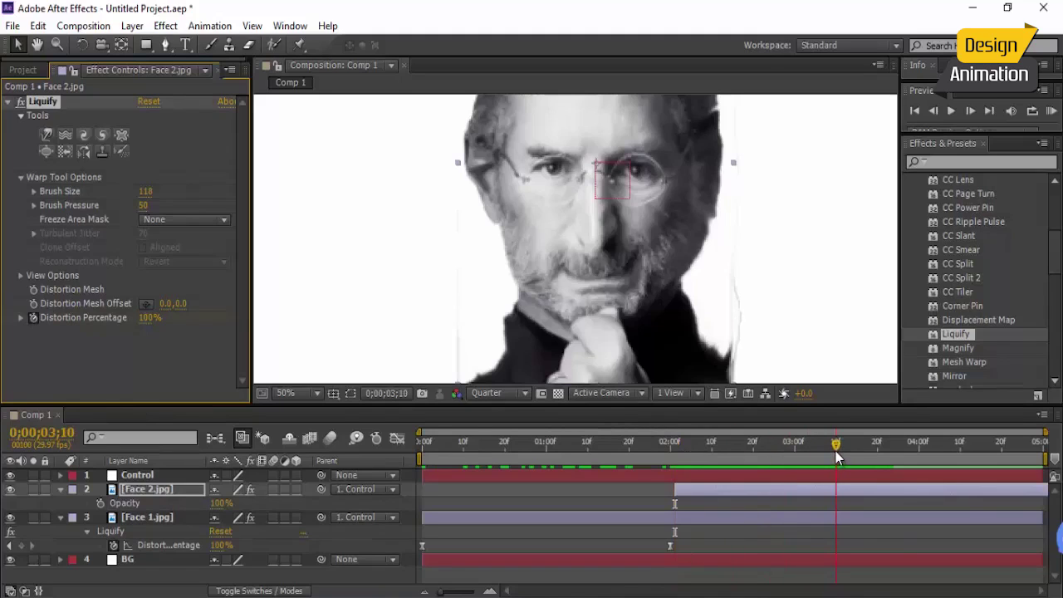
{"action": "left_click_drag", "start_coordinate": [829, 453], "coordinate": [839, 448]}
{"action": "left_click", "coordinate": [150, 317]}
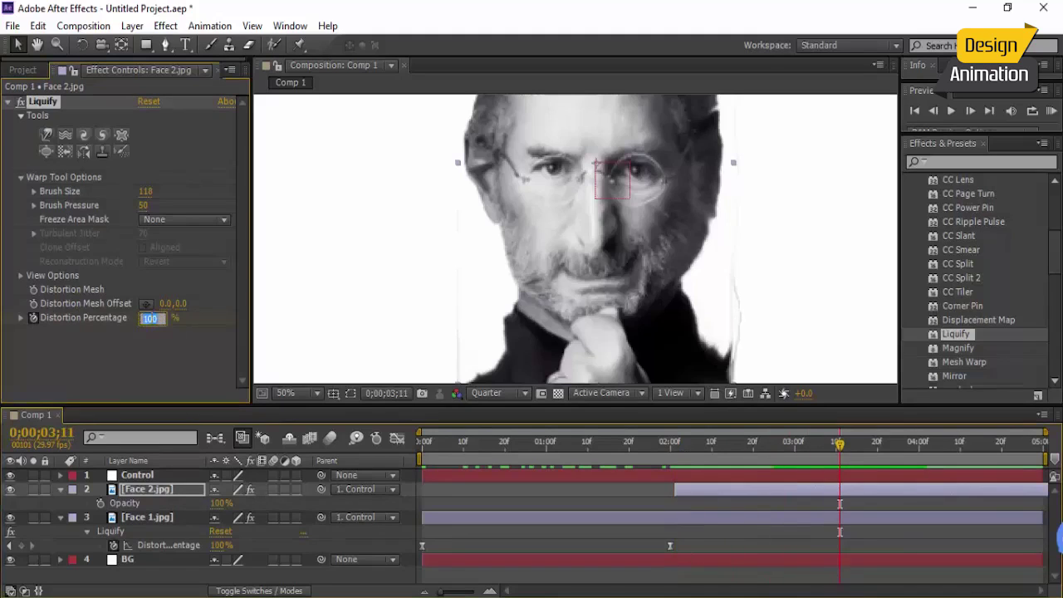
{"action": "type", "text": "0"}
{"action": "key", "text": "Return"}
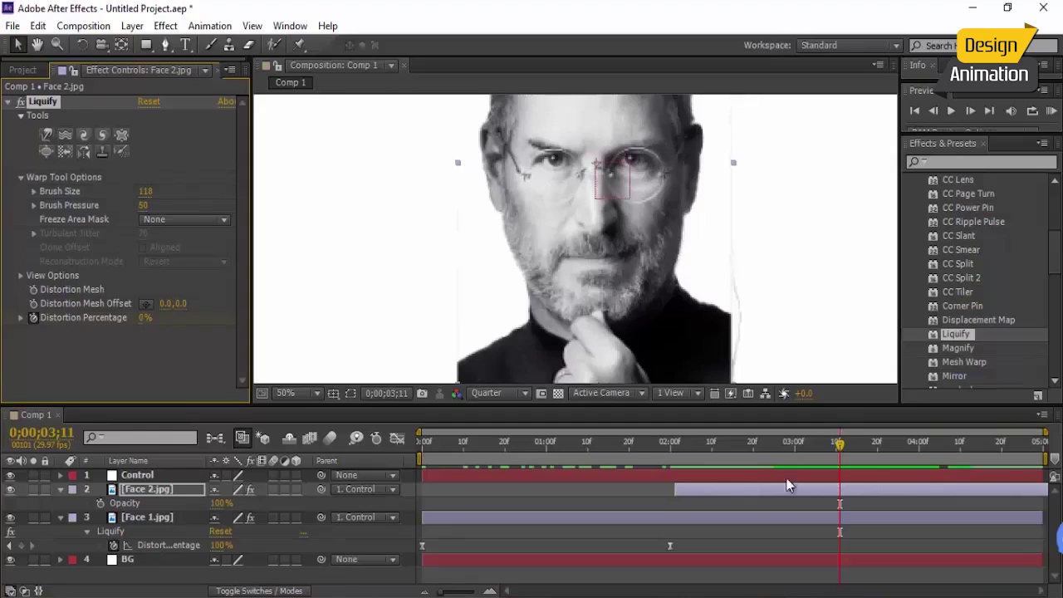
Reveal Face 2.jpg's keyframes and apply Easy Ease to both Distortion Percentage keyframes
{"action": "key", "text": "u"}
{"action": "left_click_drag", "start_coordinate": [861, 502], "coordinate": [581, 531]}
{"action": "right_click", "coordinate": [676, 516]}
{"action": "mouse_move", "coordinate": [712, 513]}
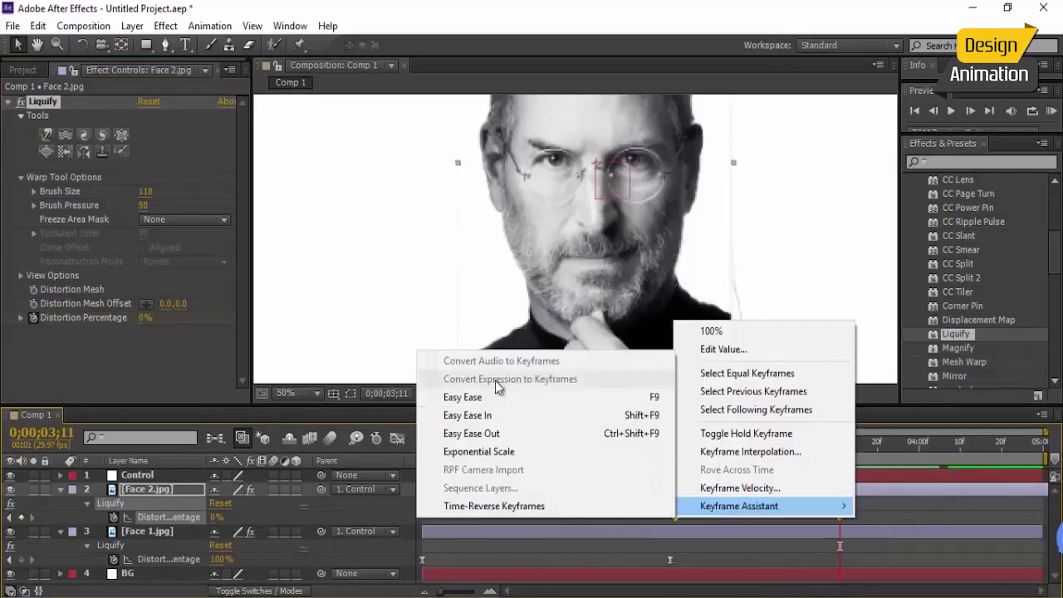
{"action": "left_click", "coordinate": [498, 397]}
Shift the Face 2.jpg layer to begin at frame 0 and move its second Distortion Percentage keyframe to 2 seconds
{"action": "left_click_drag", "start_coordinate": [706, 492], "coordinate": [613, 491]}
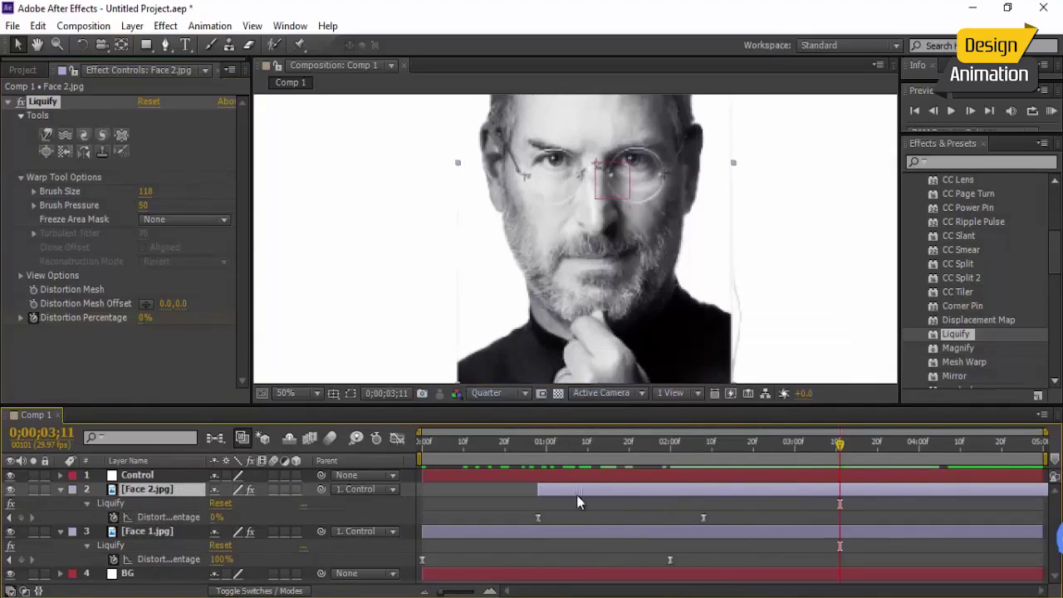
{"action": "left_click_drag", "start_coordinate": [541, 497], "coordinate": [537, 495]}
{"action": "left_click_drag", "start_coordinate": [512, 453], "coordinate": [422, 455]}
{"action": "mouse_move", "coordinate": [500, 494]}
{"action": "left_mouse_down"}
{"action": "mouse_move", "coordinate": [435, 502]}
{"action": "mouse_move", "coordinate": [449, 487]}
{"action": "left_mouse_up"}
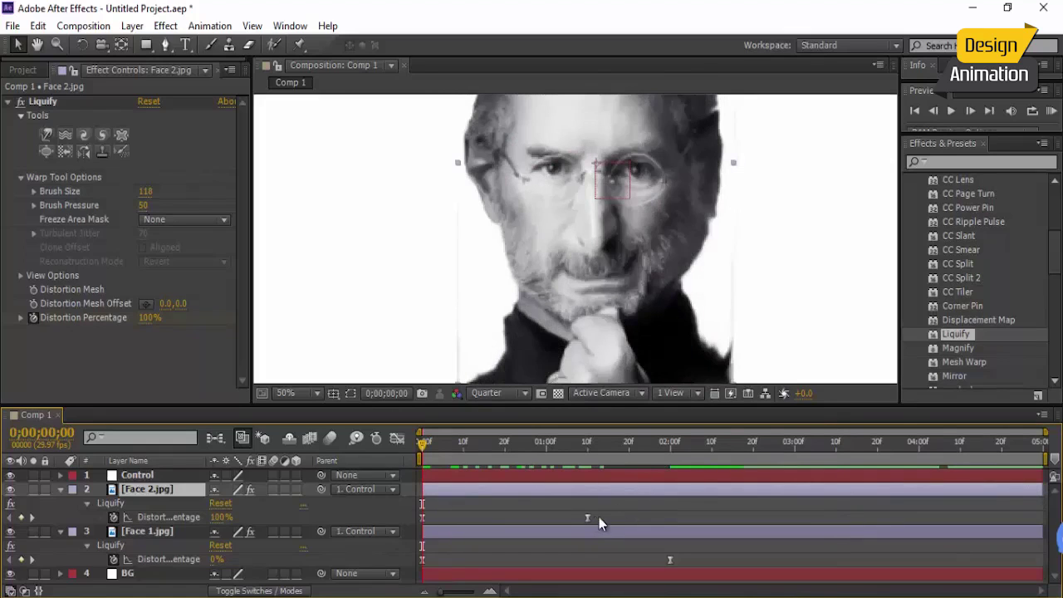
{"action": "left_click_drag", "start_coordinate": [587, 517], "coordinate": [663, 518]}
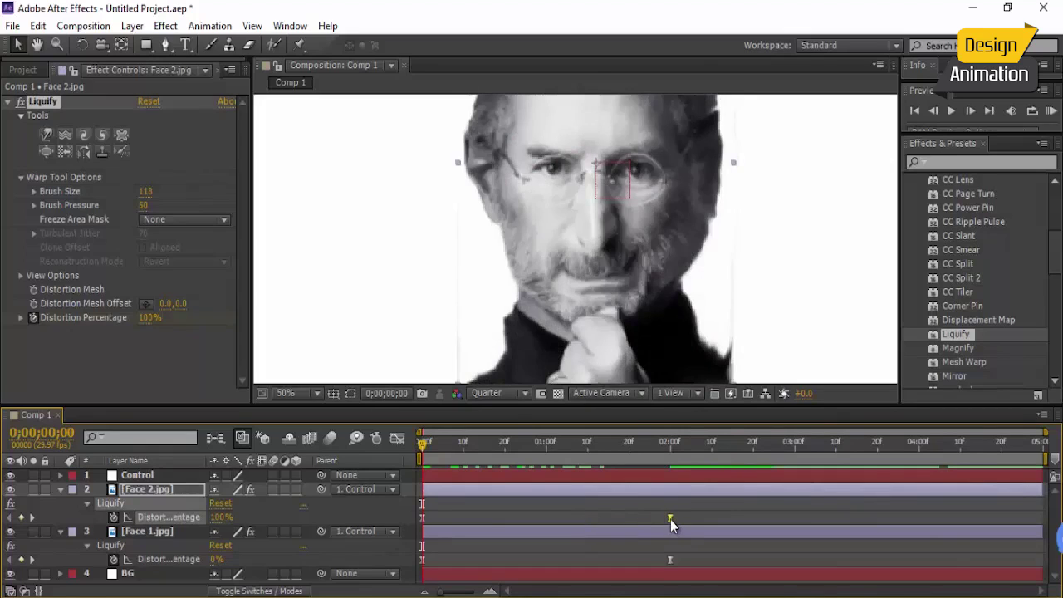
Animate Face 2.jpg's opacity from 0% at the start to 100% at 2 seconds
{"action": "left_click", "coordinate": [174, 492]}
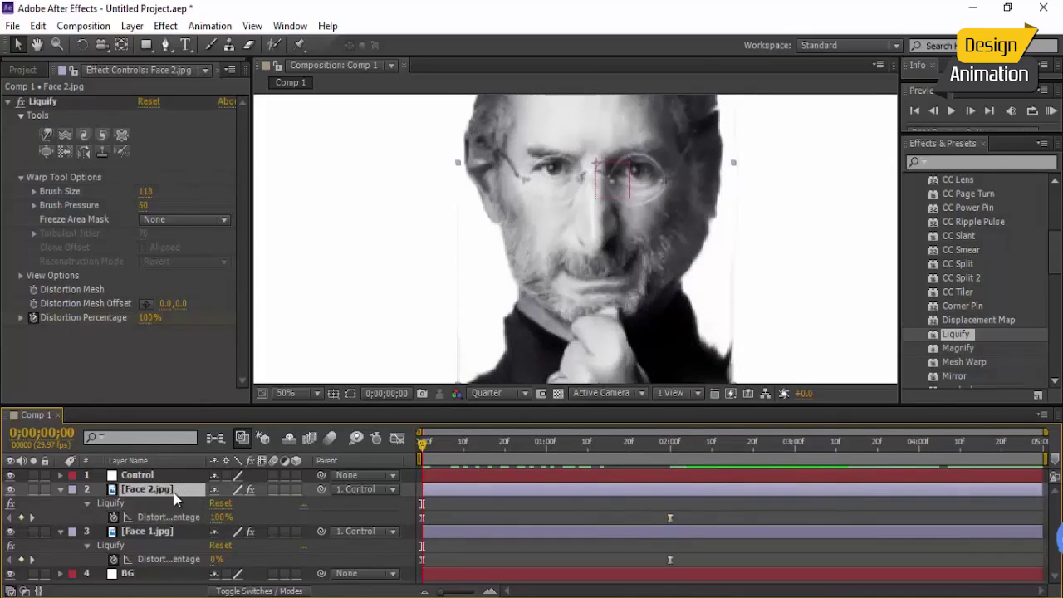
{"action": "key", "text": "t"}
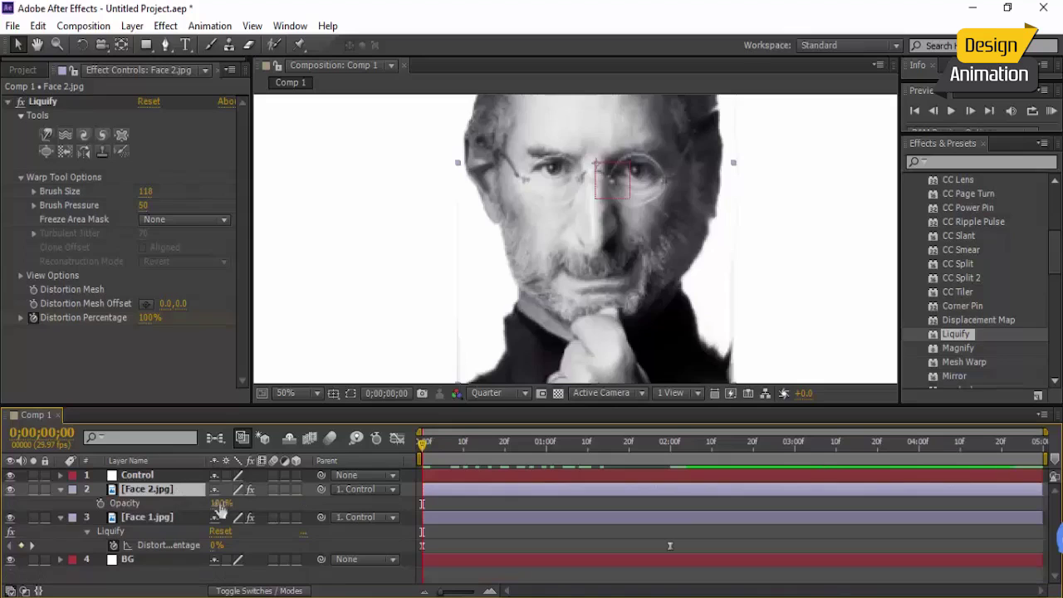
{"action": "left_click_drag", "start_coordinate": [220, 503], "coordinate": [143, 519]}
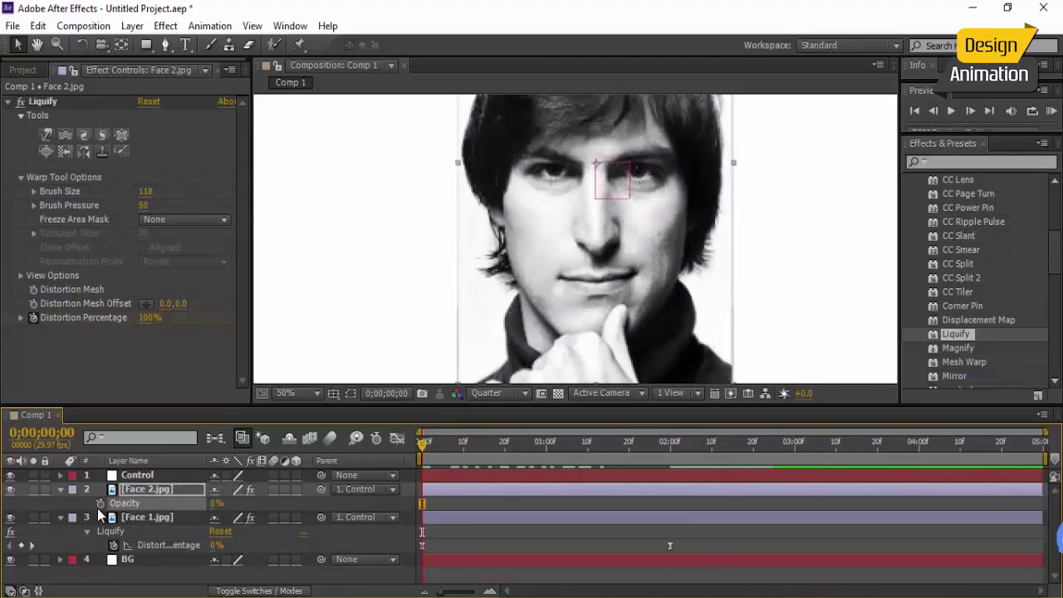
{"action": "left_click", "coordinate": [99, 504]}
{"action": "left_click", "coordinate": [32, 546]}
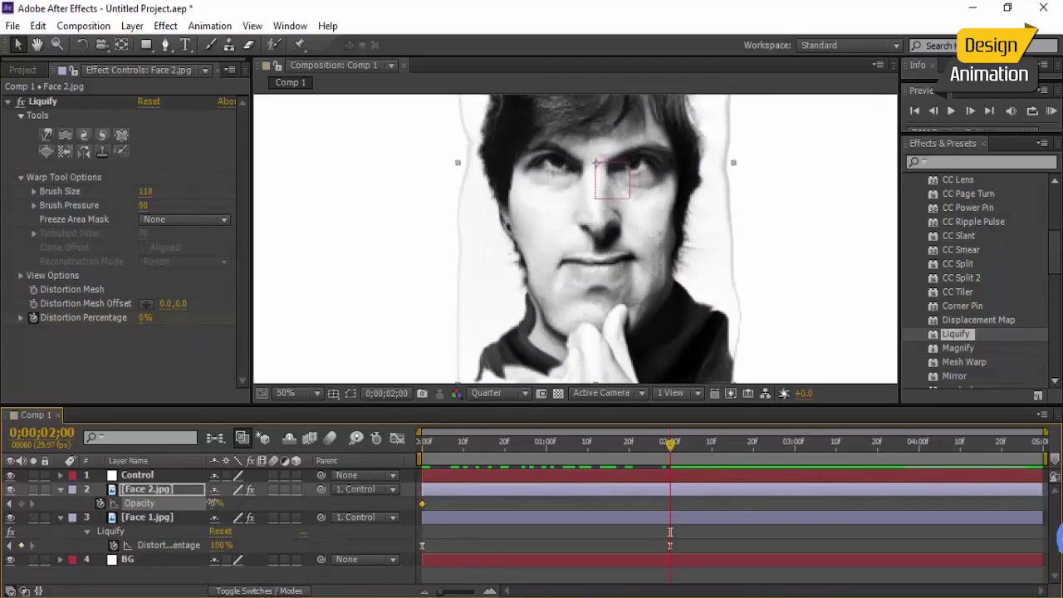
{"action": "left_click_drag", "start_coordinate": [217, 503], "coordinate": [385, 497]}
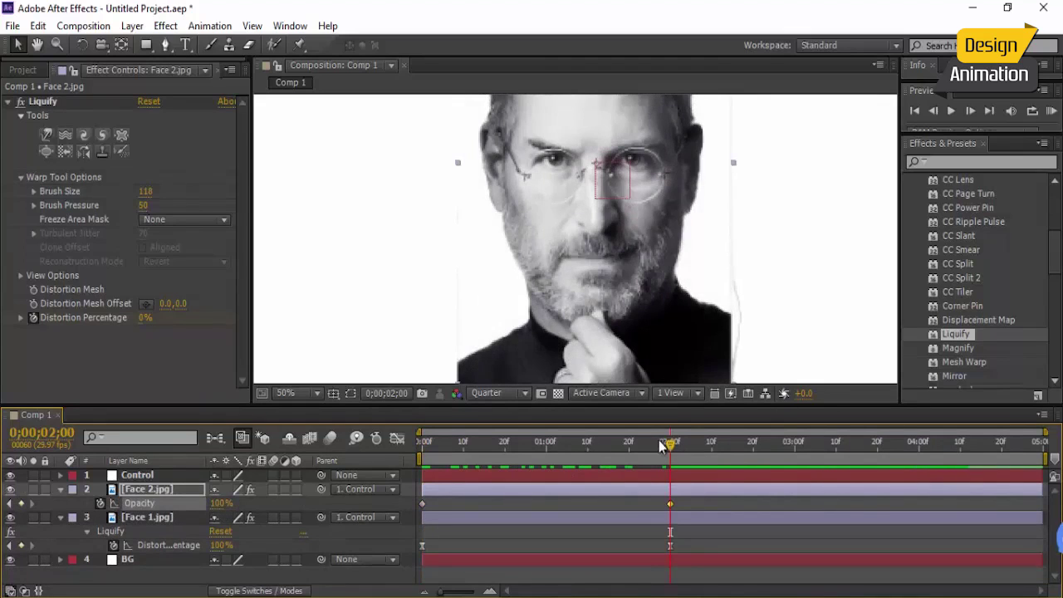
Apply Easy Ease to both of Face 2.jpg's opacity keyframes
{"action": "left_click_drag", "start_coordinate": [658, 440], "coordinate": [379, 482]}
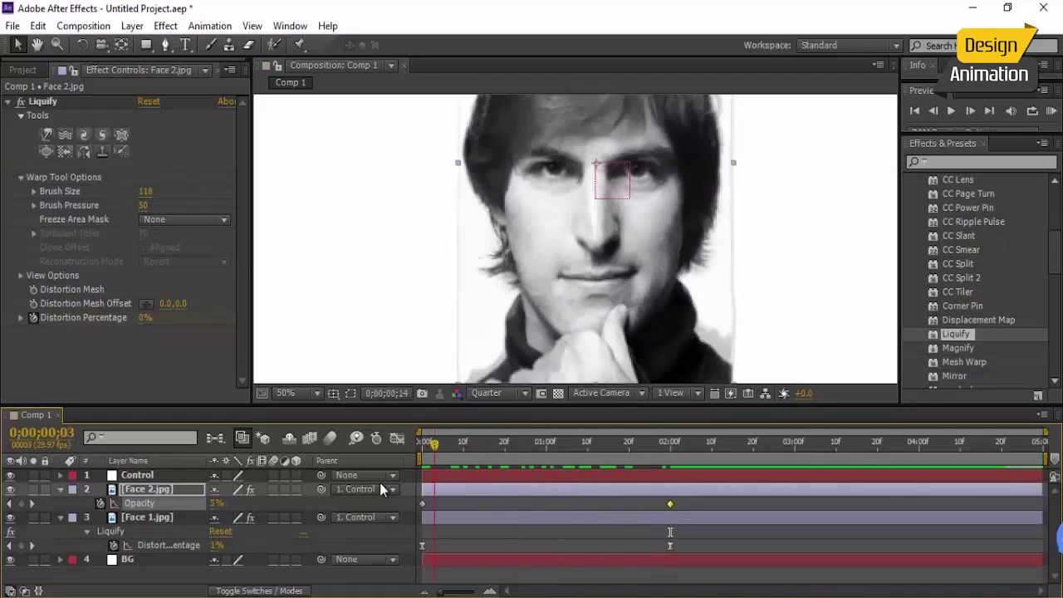
{"action": "right_click", "coordinate": [424, 504]}
{"action": "mouse_move", "coordinate": [446, 490]}
{"action": "left_click", "coordinate": [704, 395]}
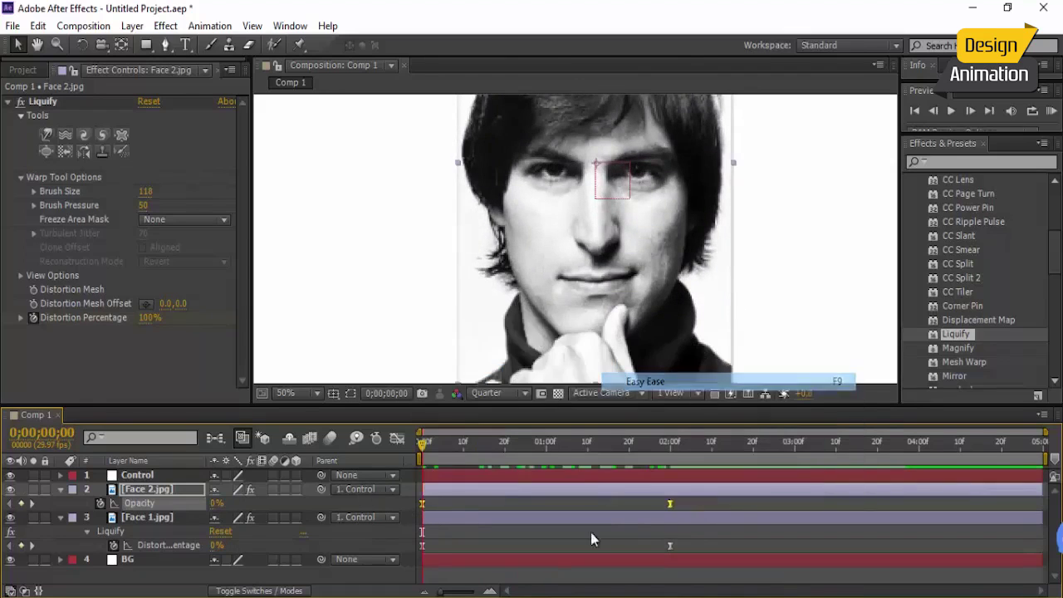
Shorten Face 2.jpg's fade by moving its opacity keyframes to about 0;00;00;16 and 0;00;01;18, checking the blend
{"action": "left_click", "coordinate": [438, 444]}
{"action": "left_click_drag", "start_coordinate": [453, 444], "coordinate": [535, 449]}
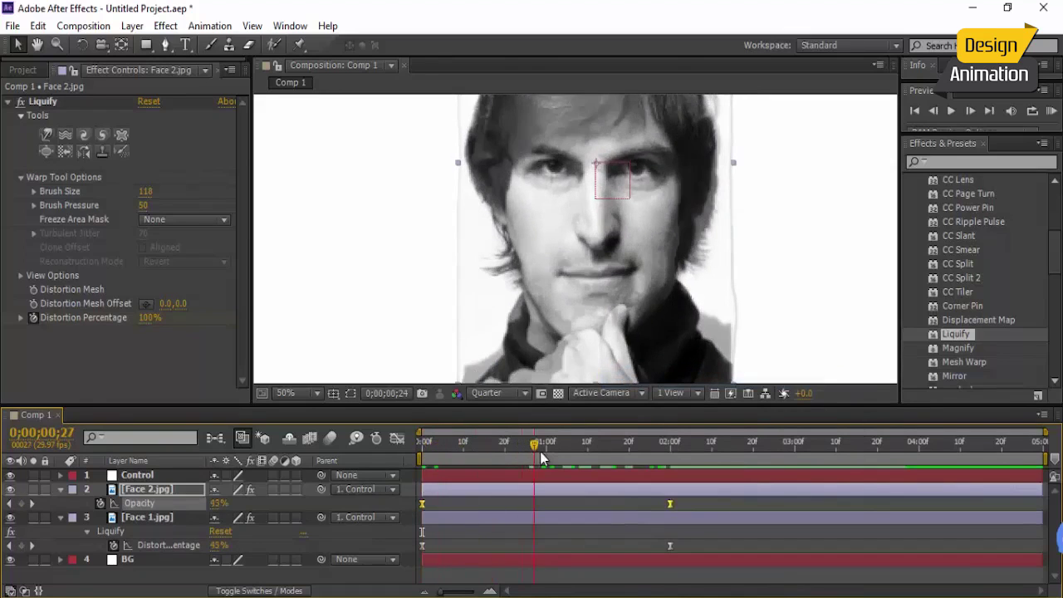
{"action": "left_click_drag", "start_coordinate": [427, 504], "coordinate": [488, 503]}
{"action": "left_click_drag", "start_coordinate": [518, 452], "coordinate": [565, 477]}
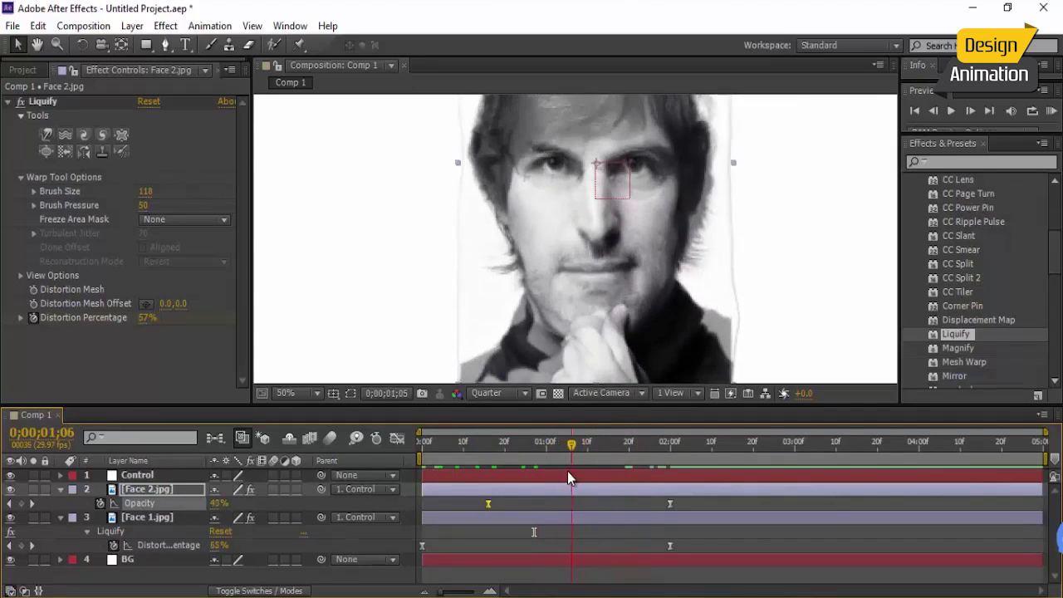
{"action": "left_click_drag", "start_coordinate": [670, 502], "coordinate": [598, 497]}
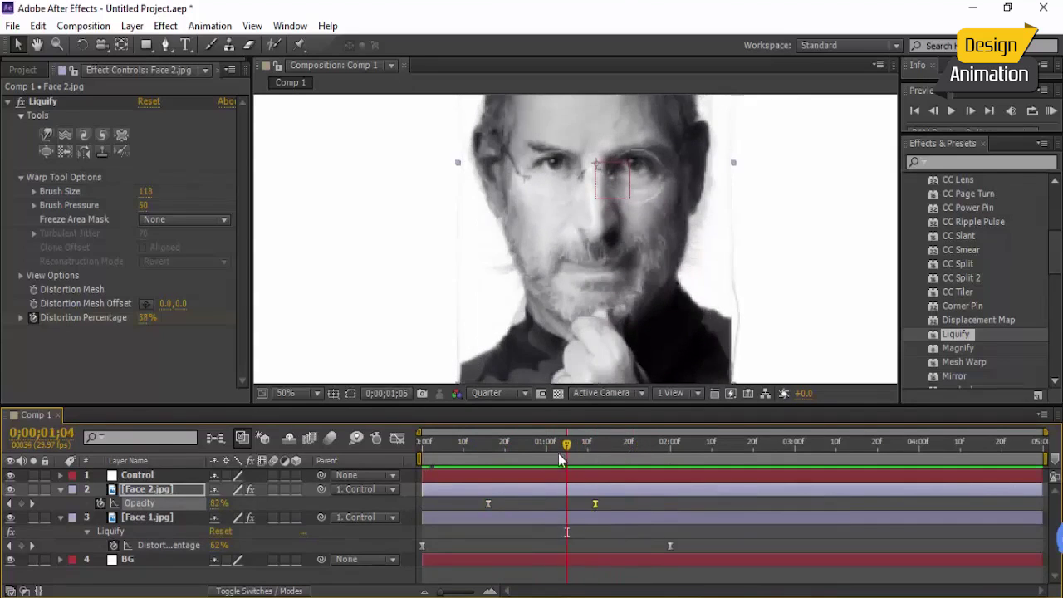
{"action": "left_click_drag", "start_coordinate": [558, 452], "coordinate": [599, 447]}
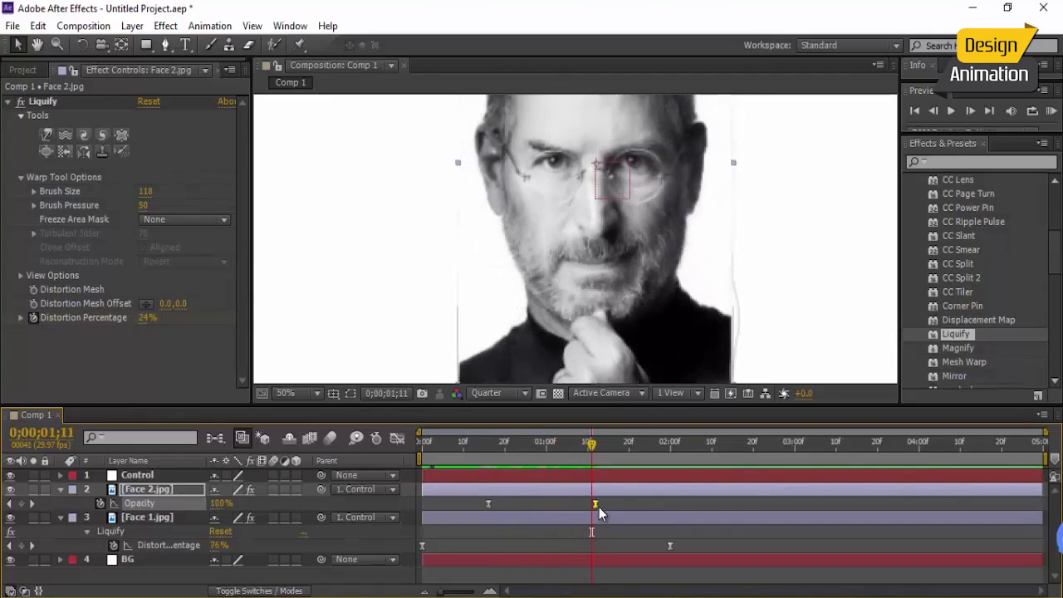
{"action": "left_click_drag", "start_coordinate": [598, 507], "coordinate": [627, 504]}
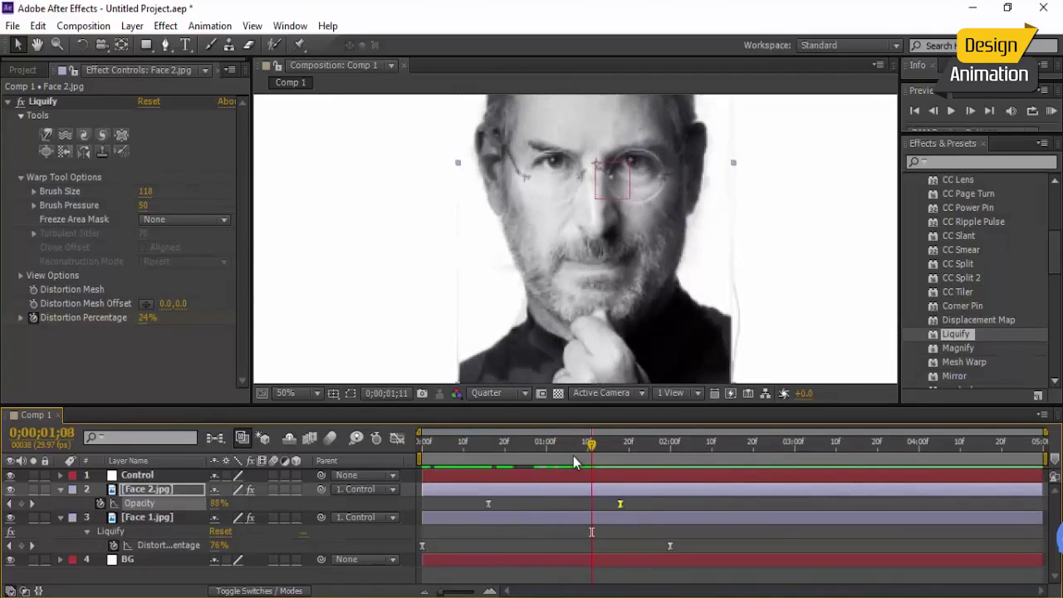
{"action": "left_click_drag", "start_coordinate": [573, 456], "coordinate": [595, 452]}
Pre-compose the Control, Face 2.jpg, Face 1.jpg and BG layers together as Pre-comp 1, and return to the composition's start
{"action": "left_click_drag", "start_coordinate": [188, 570], "coordinate": [119, 462]}
{"action": "left_click", "coordinate": [75, 26]}
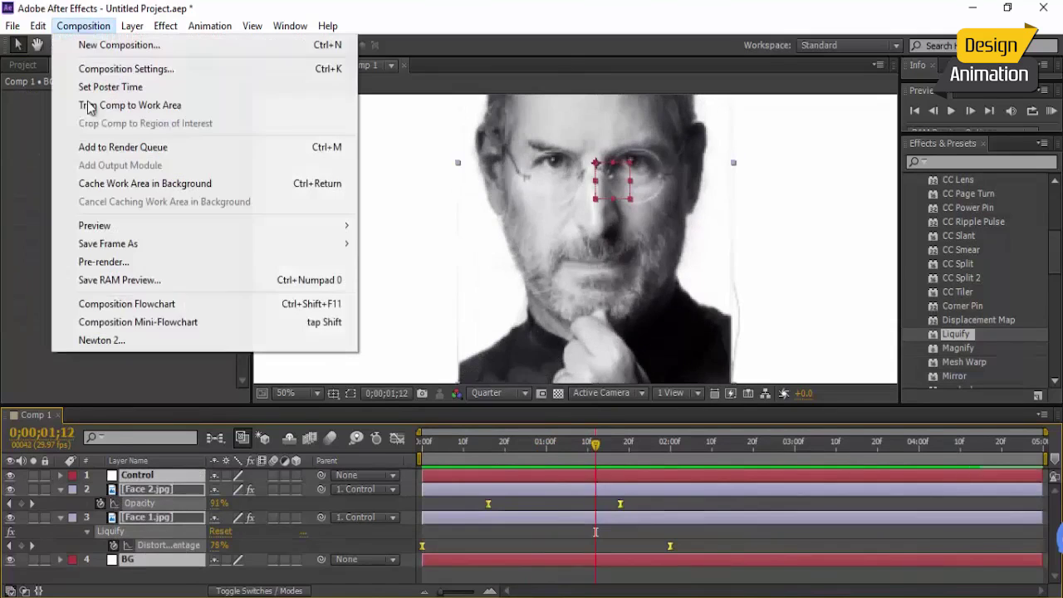
{"action": "mouse_move", "coordinate": [129, 22]}
{"action": "left_click", "coordinate": [199, 596]}
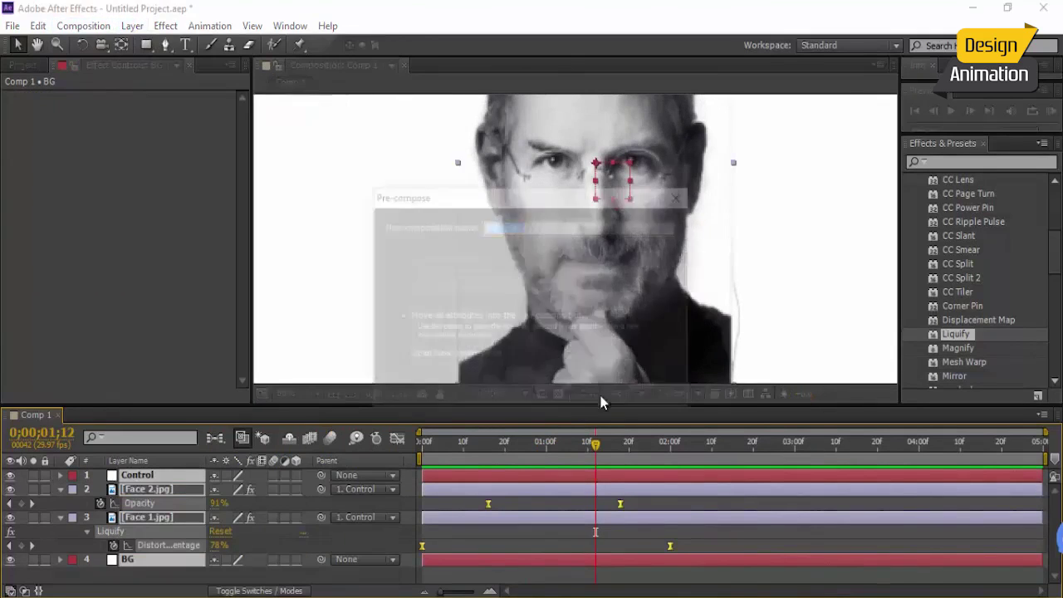
{"action": "left_click", "coordinate": [567, 390]}
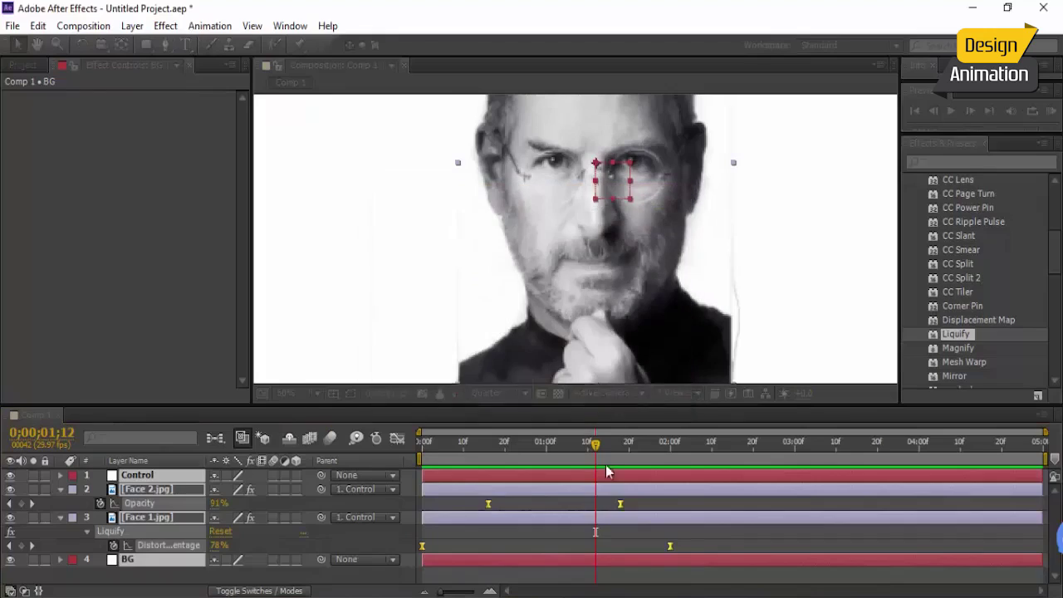
{"action": "left_click_drag", "start_coordinate": [476, 461], "coordinate": [421, 463]}
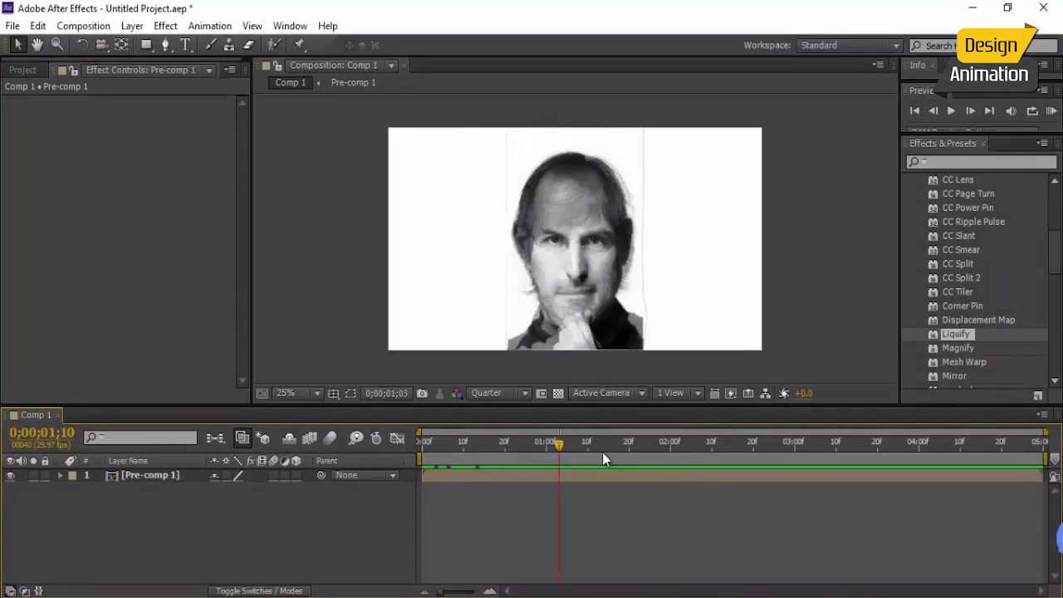
Add a two-line text layer reading "Think" and "Different..!" over the lower-left part of the composition frame
{"action": "left_click", "coordinate": [186, 45]}
{"action": "left_click", "coordinate": [428, 324]}
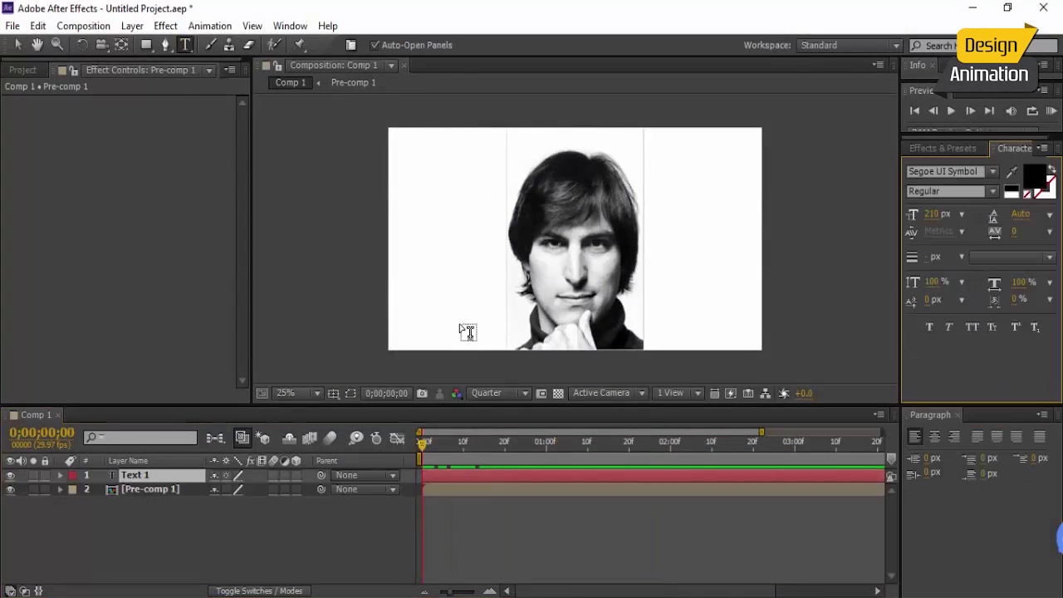
{"action": "type", "text": "T"}
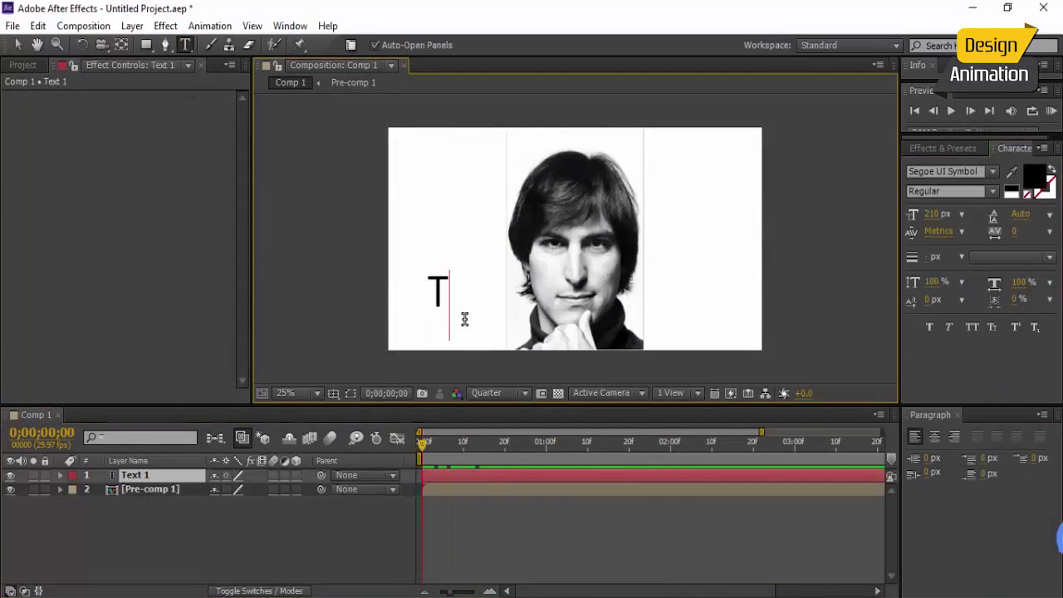
{"action": "type", "text": "hink "}
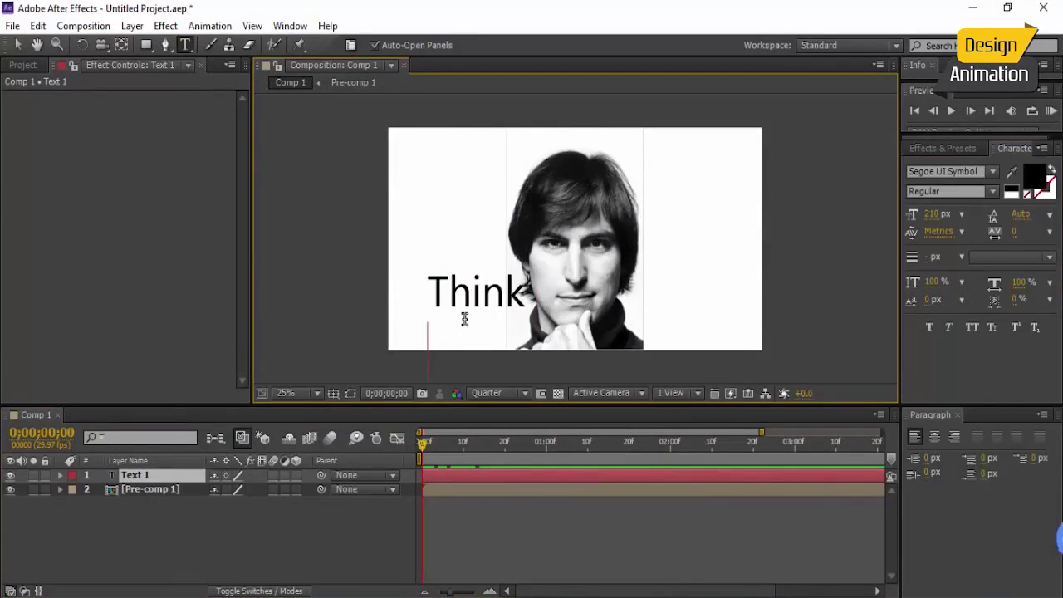
{"action": "type", "text": "Different"}
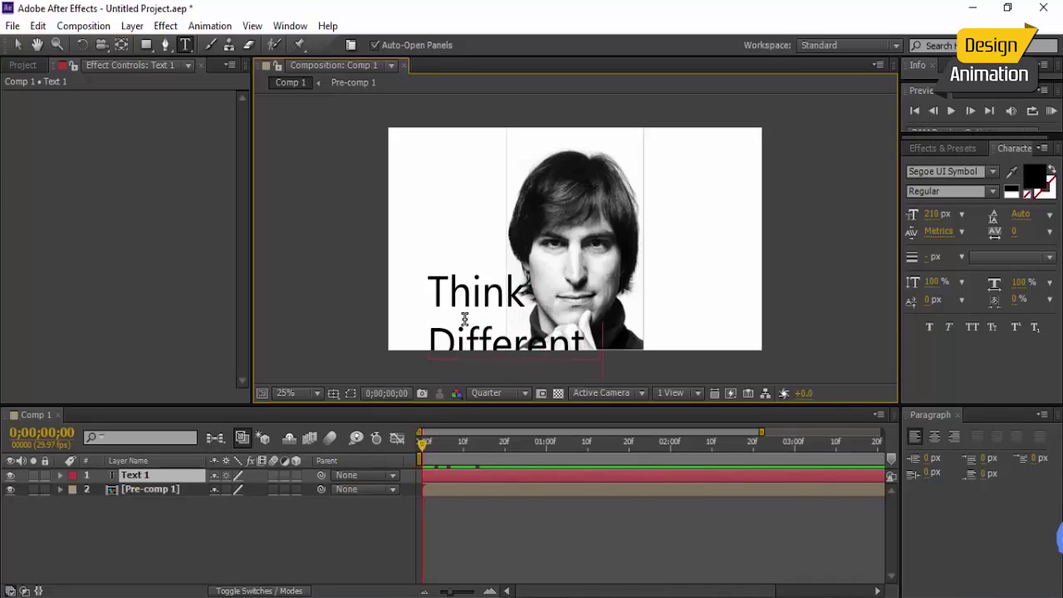
{"action": "left_click", "coordinate": [18, 44]}
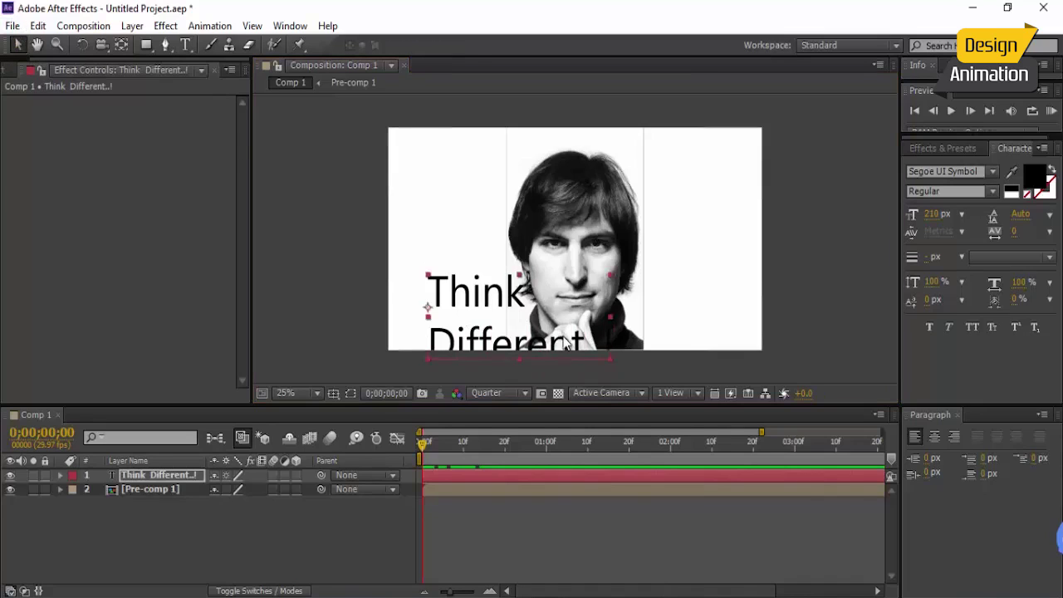
Resize the text to 97 px, set "Think" in Palatino Linotype Bold, and place the text beside the portrait's lower-left edge
{"action": "left_click_drag", "start_coordinate": [936, 218], "coordinate": [893, 233]}
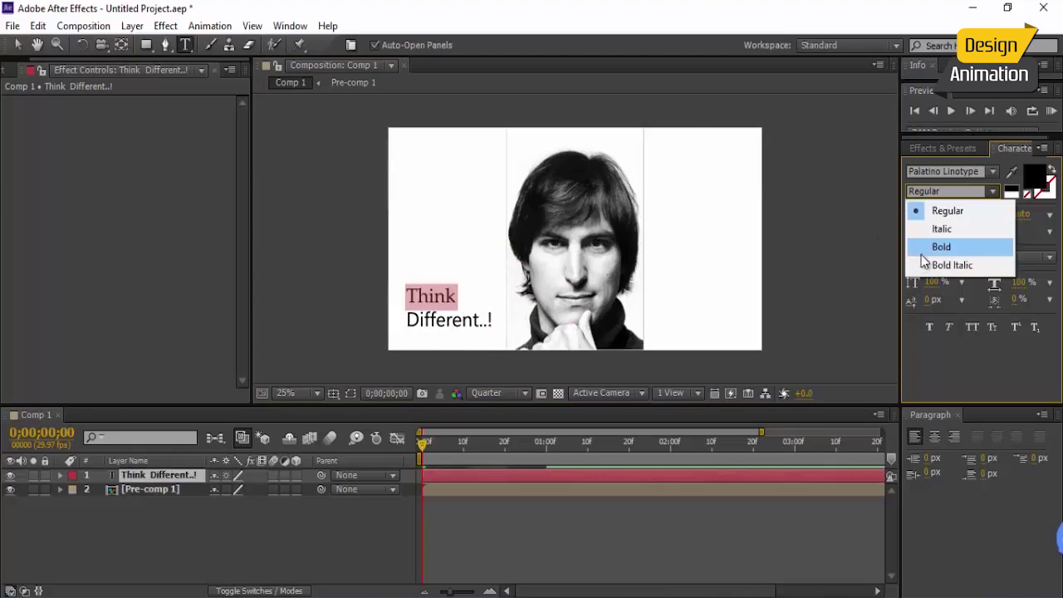
{"action": "left_click", "coordinate": [926, 247]}
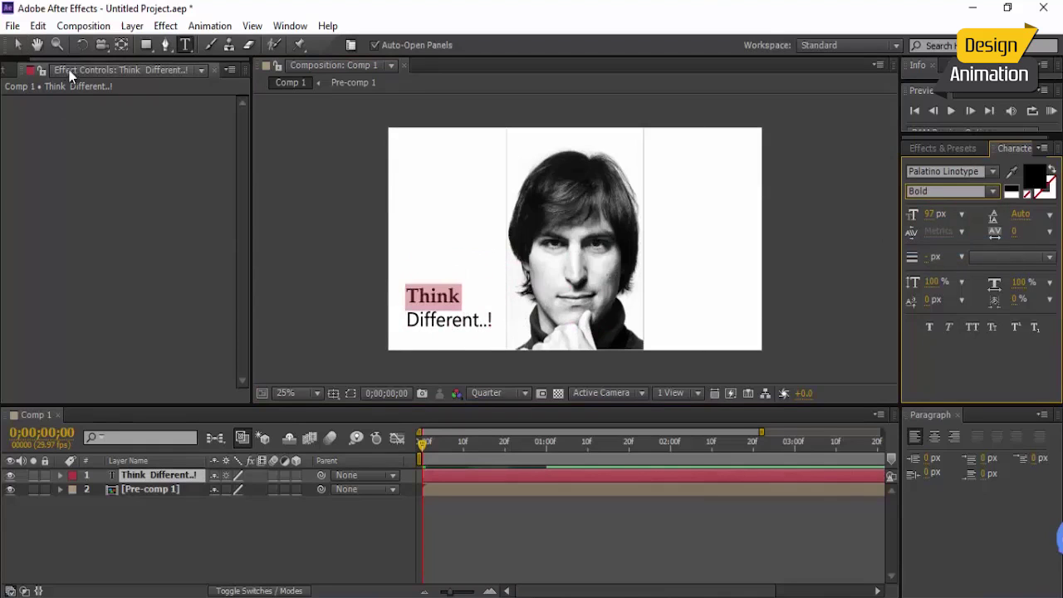
{"action": "left_click", "coordinate": [18, 45]}
{"action": "left_click_drag", "start_coordinate": [474, 321], "coordinate": [476, 319]}
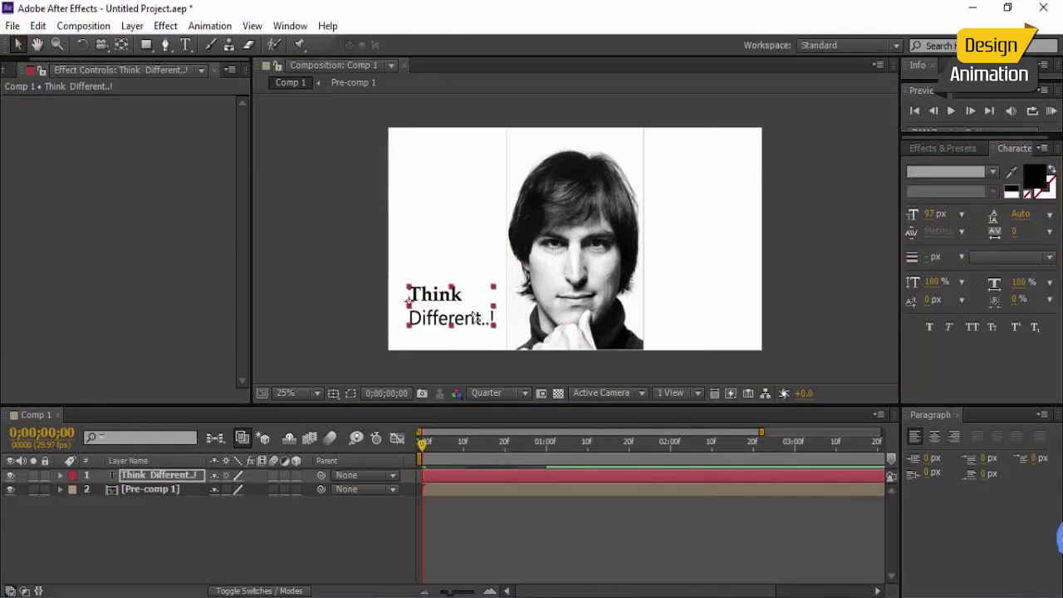
Add an Opacity text animator to the "Think Different..!" layer and set its opacity to 0%
{"action": "left_click", "coordinate": [60, 476]}
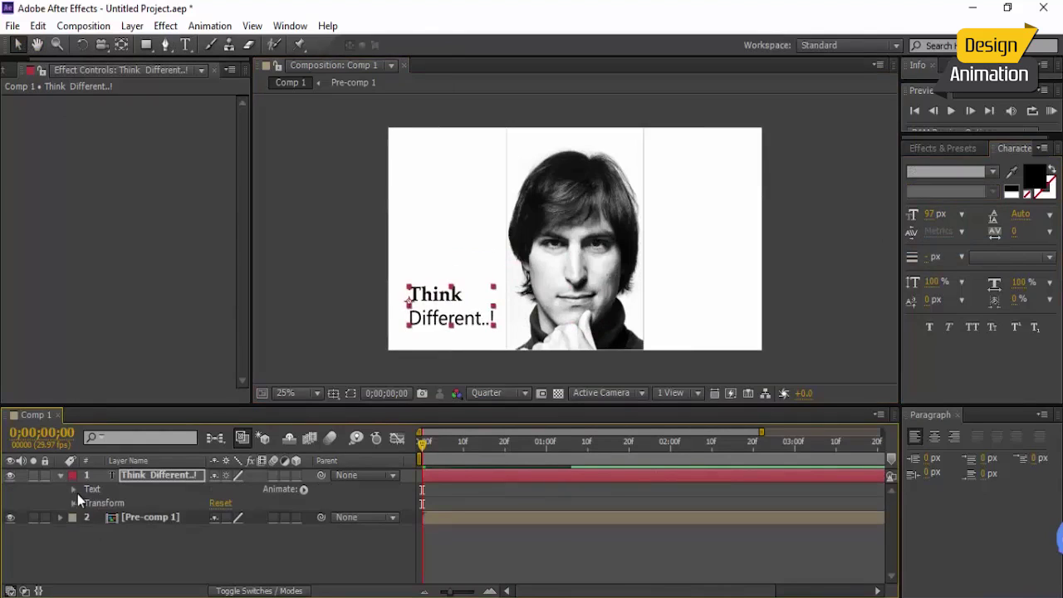
{"action": "left_click", "coordinate": [73, 490]}
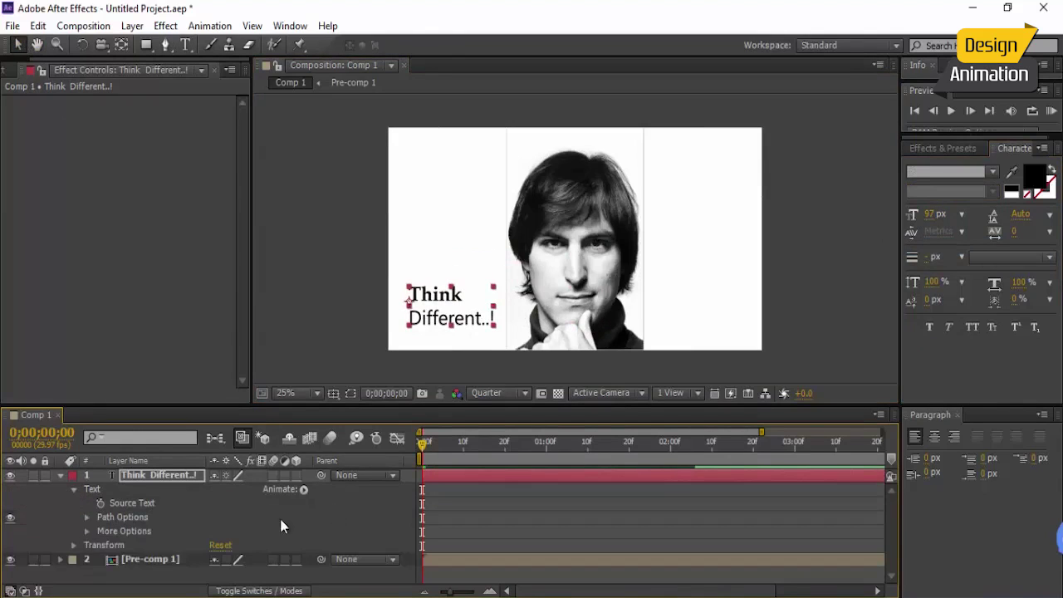
{"action": "left_click", "coordinate": [304, 489]}
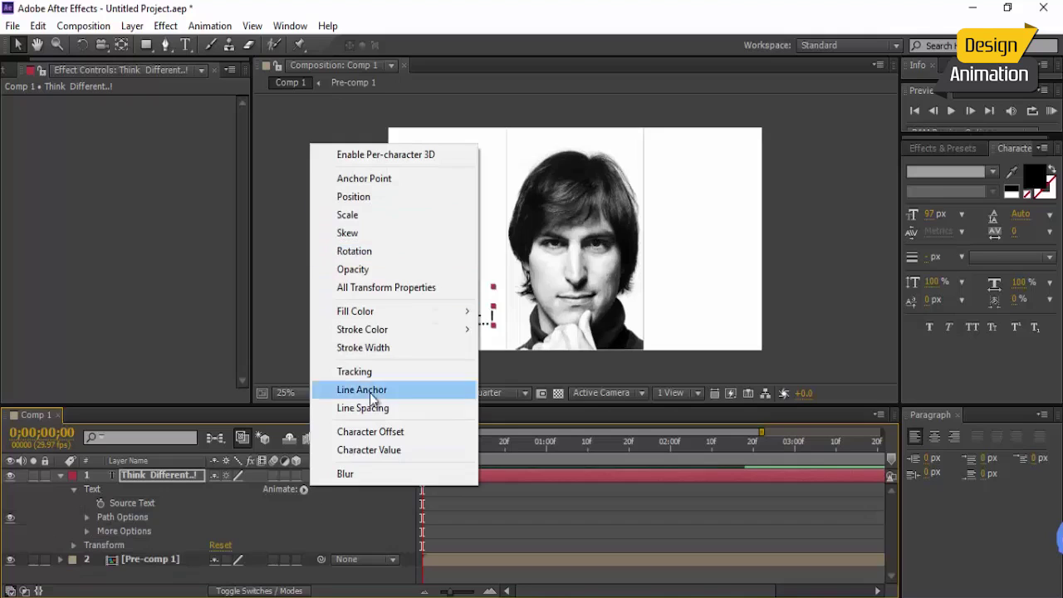
{"action": "left_click", "coordinate": [289, 512]}
{"action": "left_click", "coordinate": [304, 489]}
{"action": "left_click", "coordinate": [385, 266]}
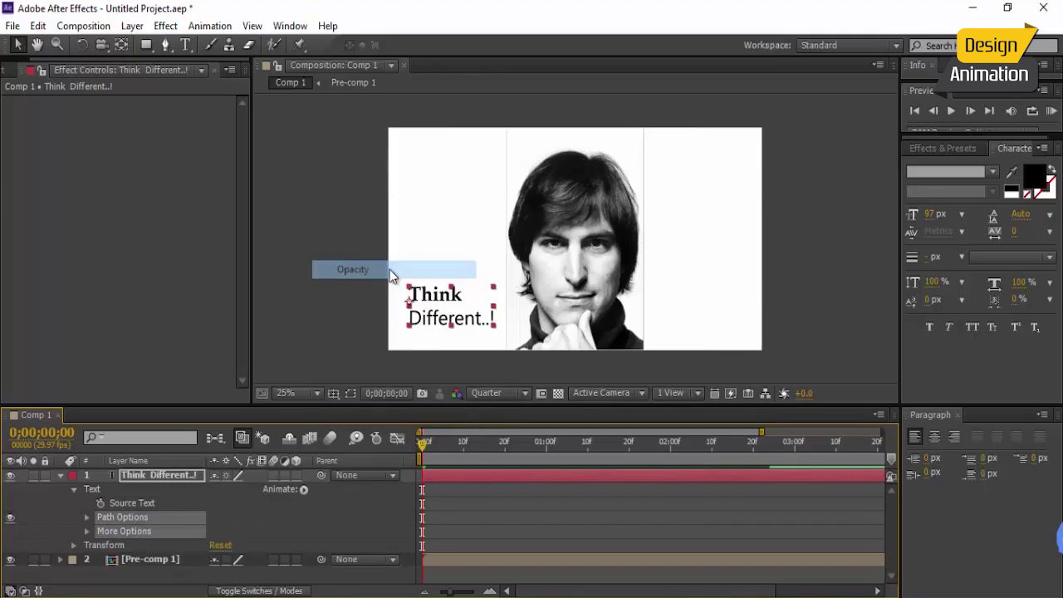
{"action": "scroll", "coordinate": [307, 534], "scroll_direction": "down", "scroll_amount": 1}
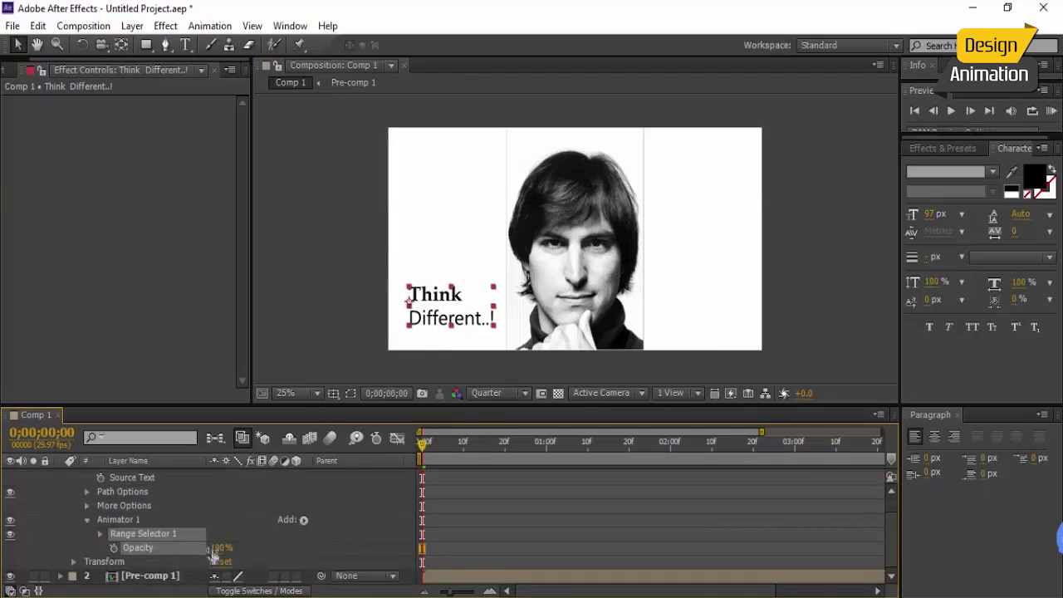
{"action": "left_click_drag", "start_coordinate": [213, 554], "coordinate": [25, 561]}
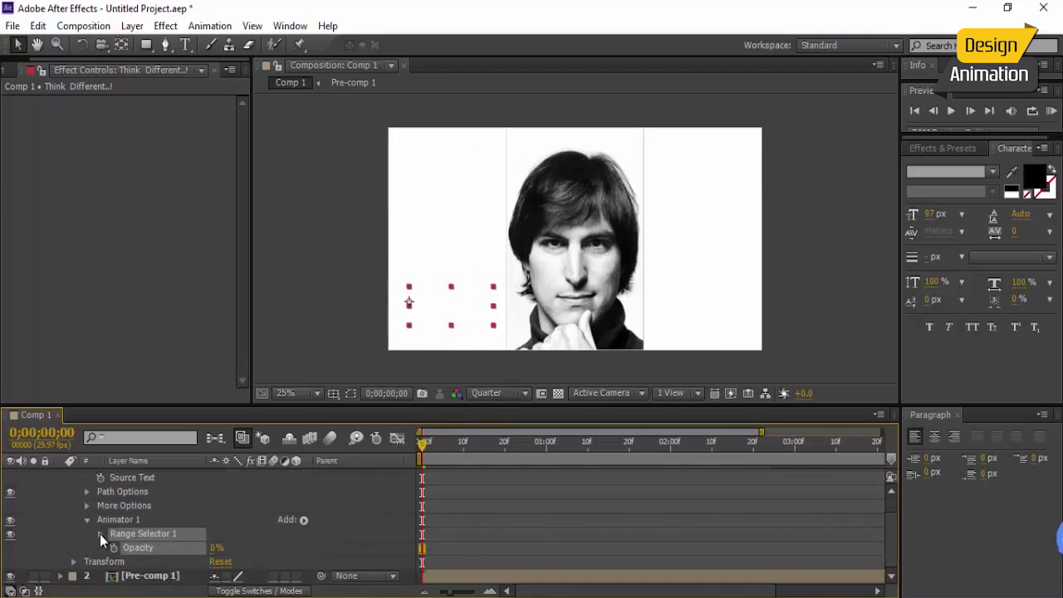
Keyframe the Range Selector's Start at 0% at frame 0, 30% at 0;00;01;01 and 100% at 0;00;01;29
{"action": "left_click", "coordinate": [100, 533]}
{"action": "left_click", "coordinate": [215, 533]}
{"action": "left_click", "coordinate": [172, 540]}
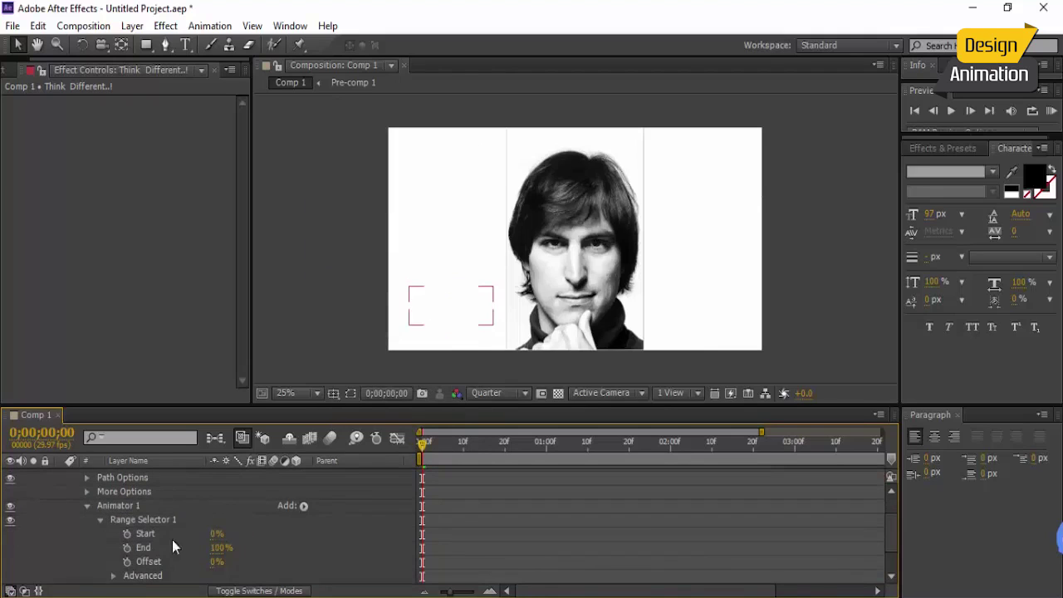
{"action": "left_click", "coordinate": [127, 533]}
{"action": "left_click", "coordinate": [540, 449]}
{"action": "left_click_drag", "start_coordinate": [543, 450], "coordinate": [550, 450]}
{"action": "left_click_drag", "start_coordinate": [215, 533], "coordinate": [233, 529]}
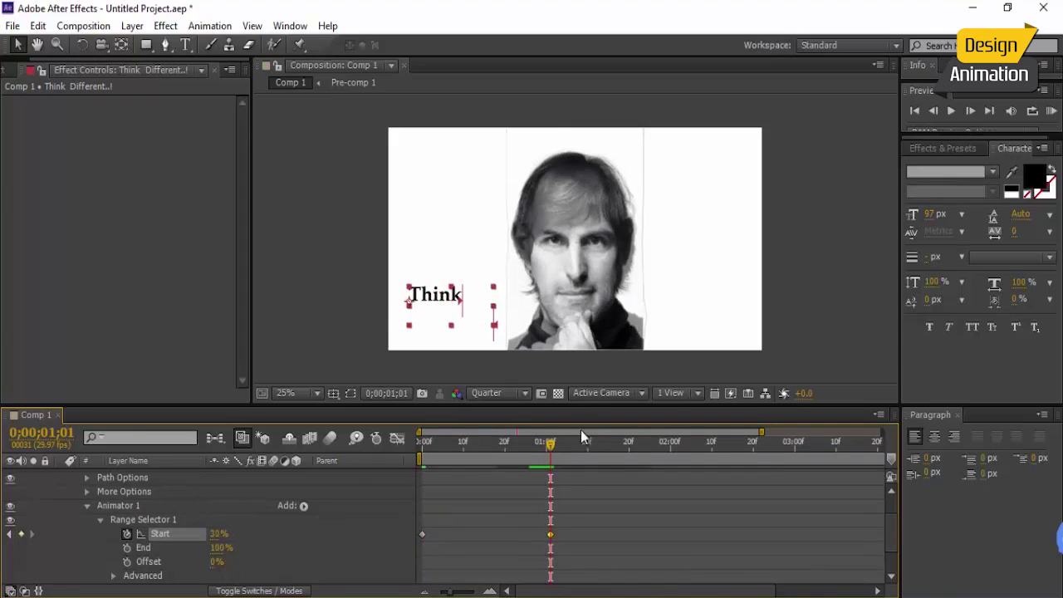
{"action": "left_click_drag", "start_coordinate": [572, 447], "coordinate": [665, 459]}
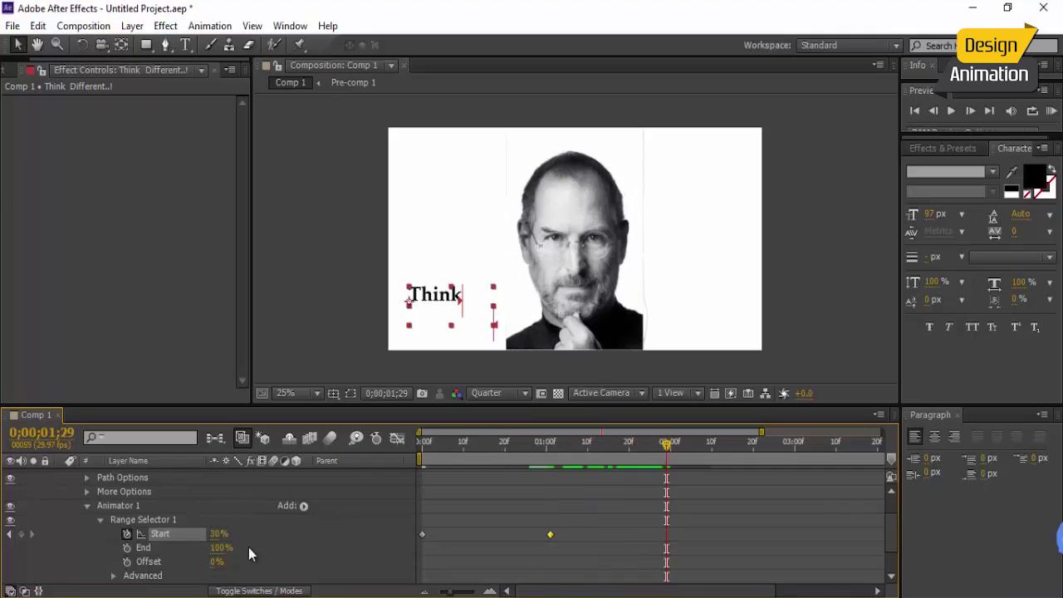
{"action": "left_click_drag", "start_coordinate": [217, 538], "coordinate": [293, 526]}
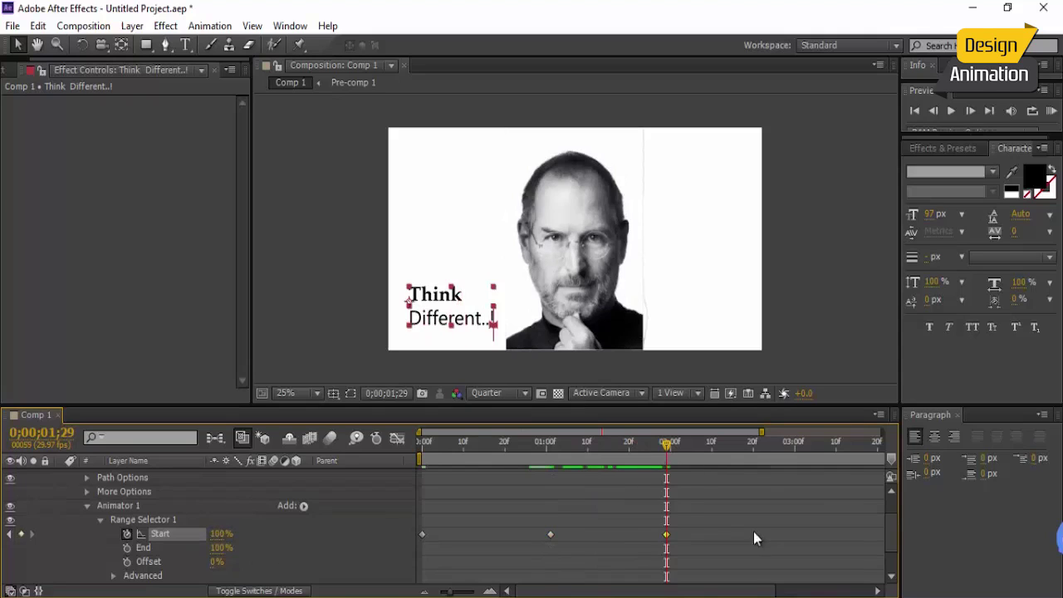
Apply Easy Ease to all three Range Selector Start keyframes and preview the text reveal
{"action": "left_click_drag", "start_coordinate": [754, 532], "coordinate": [327, 585]}
{"action": "right_click", "coordinate": [550, 535]}
{"action": "mouse_move", "coordinate": [587, 528]}
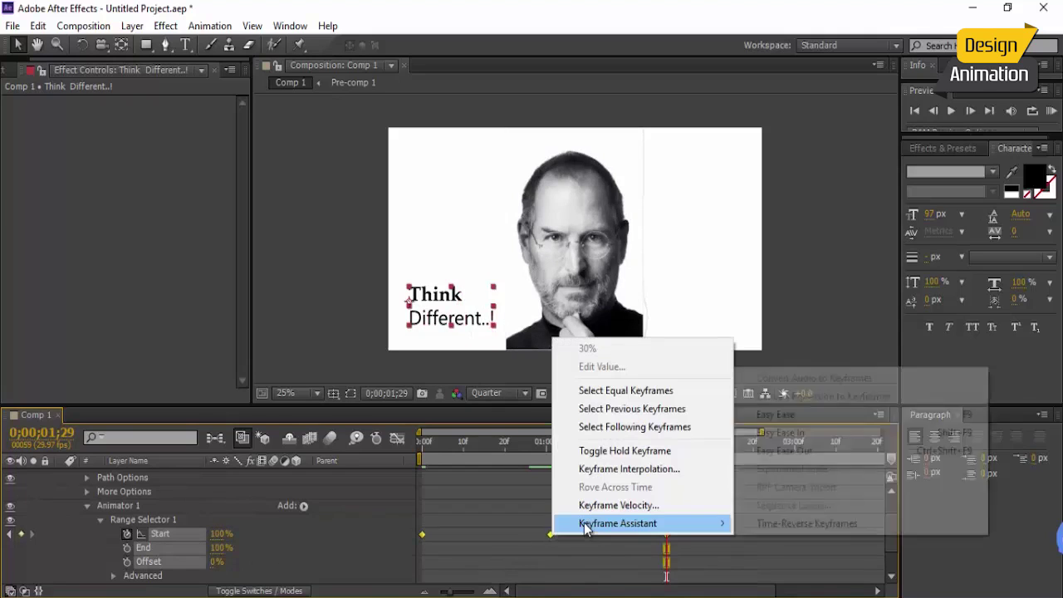
{"action": "left_click", "coordinate": [783, 414]}
{"action": "left_click_drag", "start_coordinate": [655, 446], "coordinate": [468, 449]}
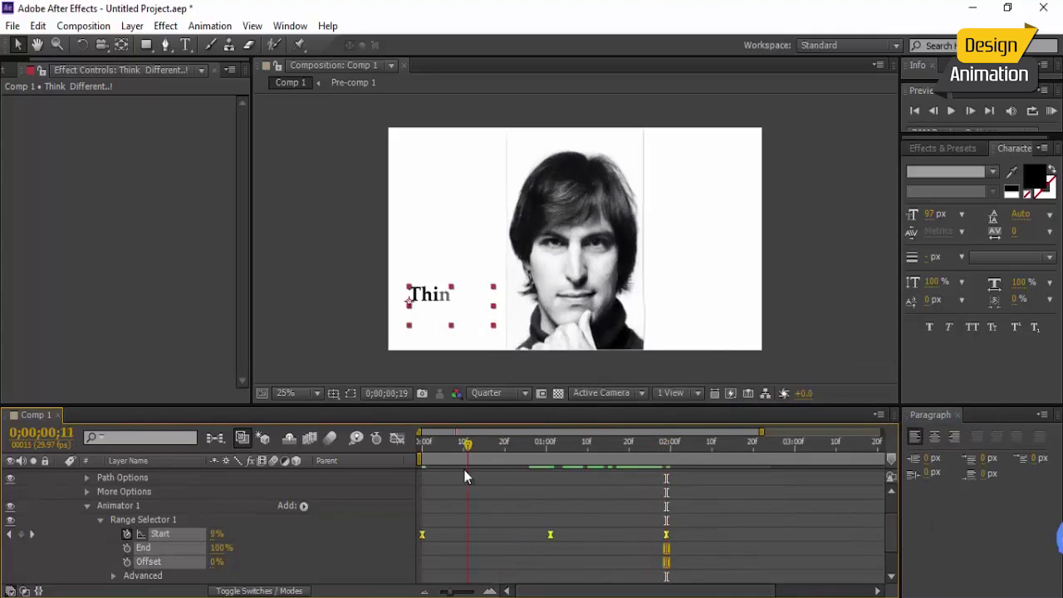
{"action": "key", "text": "KP_0"}
{"action": "left_click", "coordinate": [302, 514]}
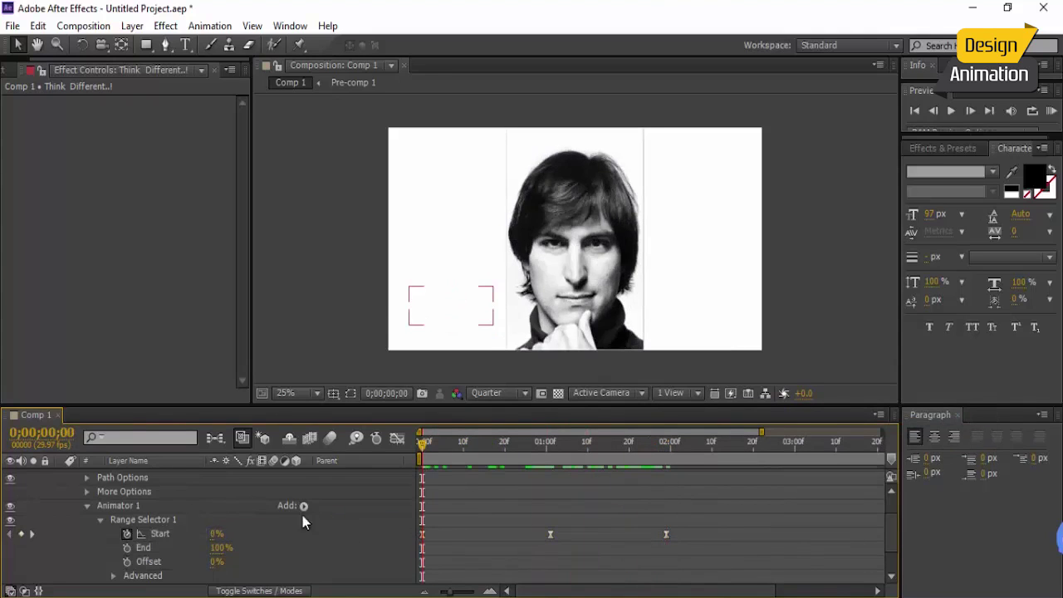
Collapse the text layer's properties and open Pre-comp 1 for editing
{"action": "scroll", "coordinate": [175, 507], "scroll_direction": "up", "scroll_amount": 1}
{"action": "left_click", "coordinate": [86, 544]}
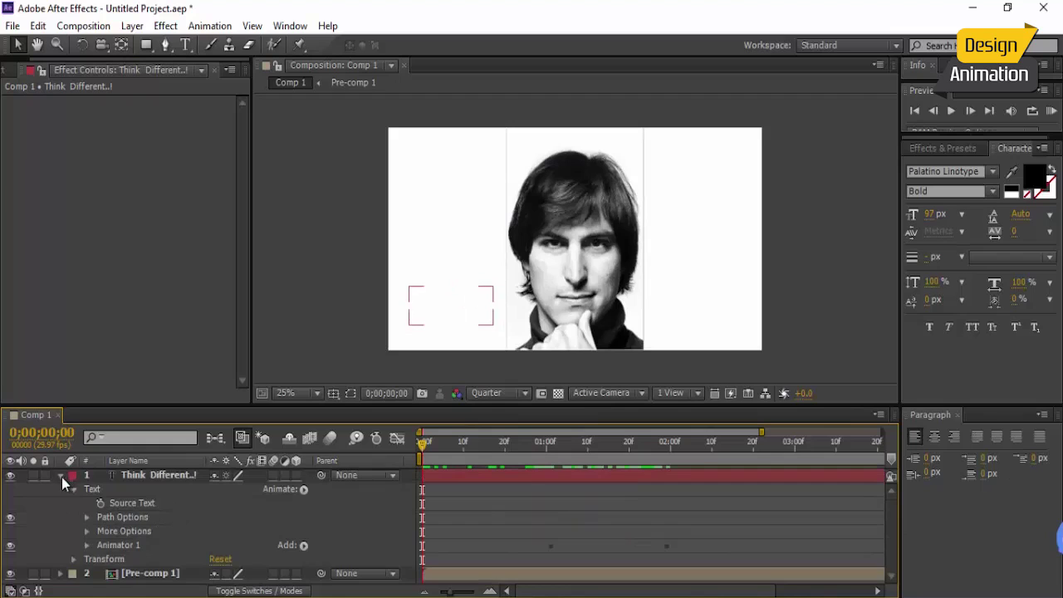
{"action": "left_click", "coordinate": [60, 475]}
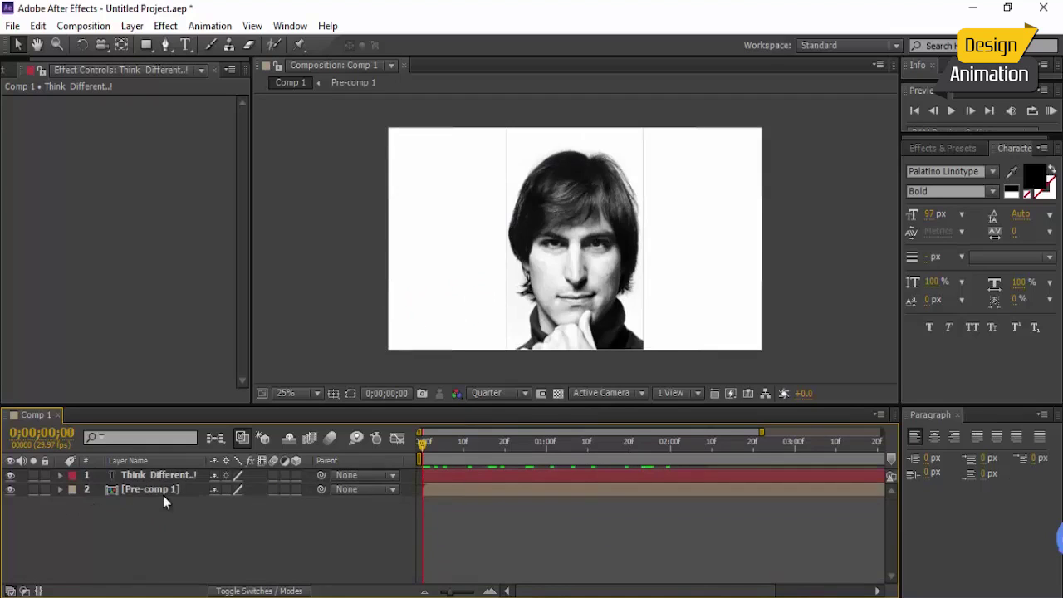
{"action": "double_click", "coordinate": [163, 495]}
{"action": "scroll", "coordinate": [588, 219], "scroll_direction": "down", "scroll_amount": 2}
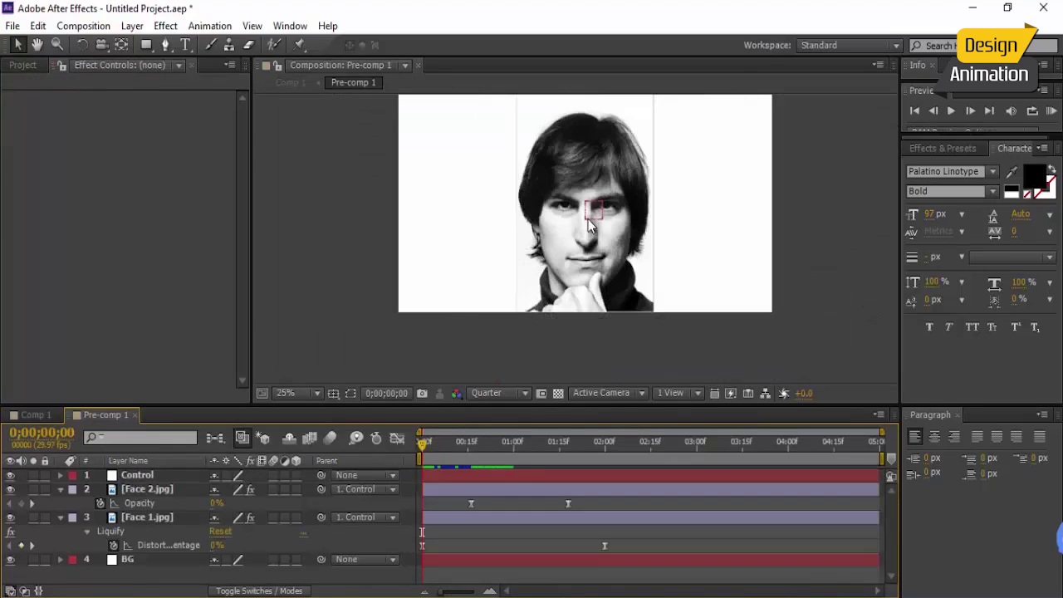
Scale the Control layer to 117% and set a Scale keyframe at frame 0
{"action": "left_click", "coordinate": [152, 475]}
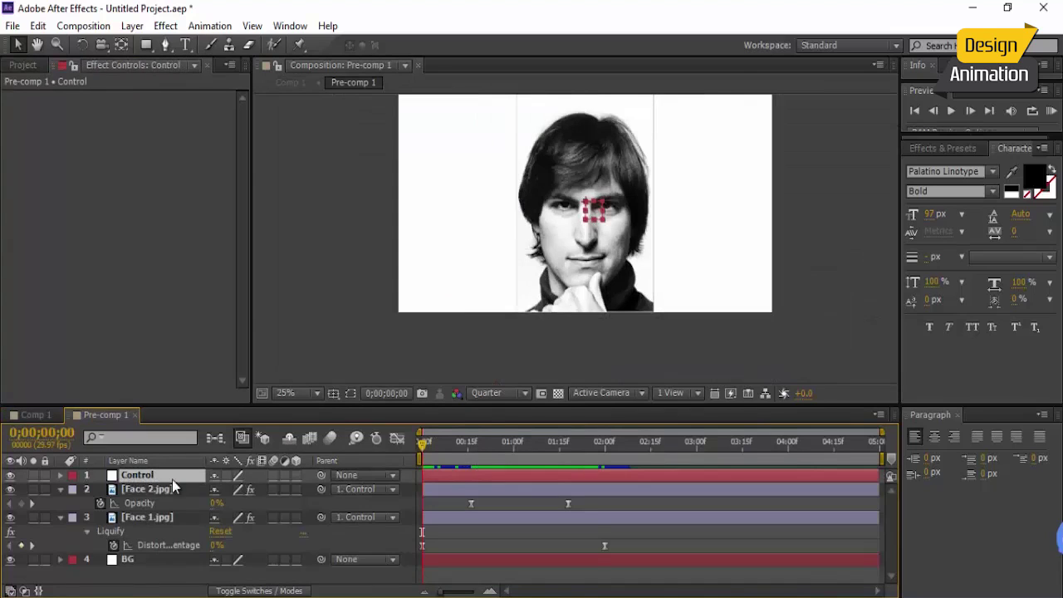
{"action": "key", "text": "s"}
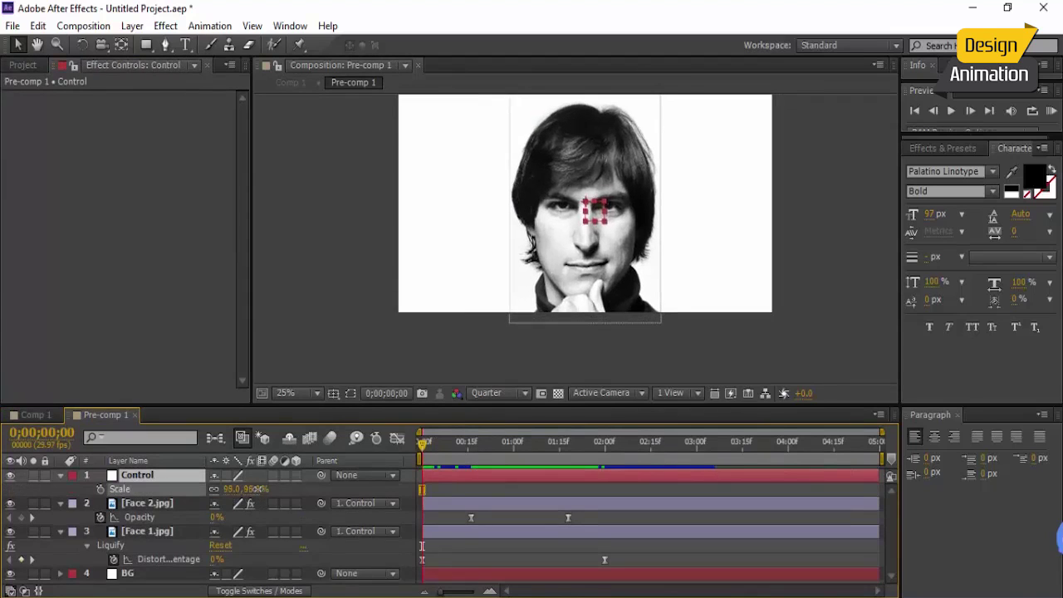
{"action": "left_click_drag", "start_coordinate": [253, 489], "coordinate": [268, 489]}
{"action": "left_click", "coordinate": [100, 489]}
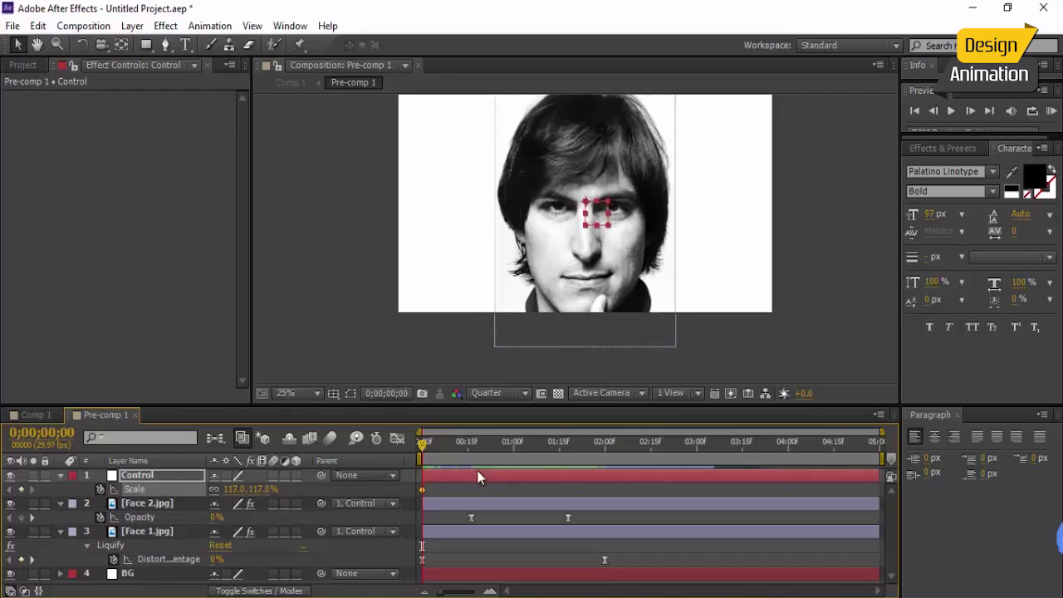
Add a Scale keyframe of 96% to the Control layer at 2 seconds and scrub back to the start
{"action": "left_click", "coordinate": [541, 453]}
{"action": "left_click_drag", "start_coordinate": [552, 453], "coordinate": [606, 456]}
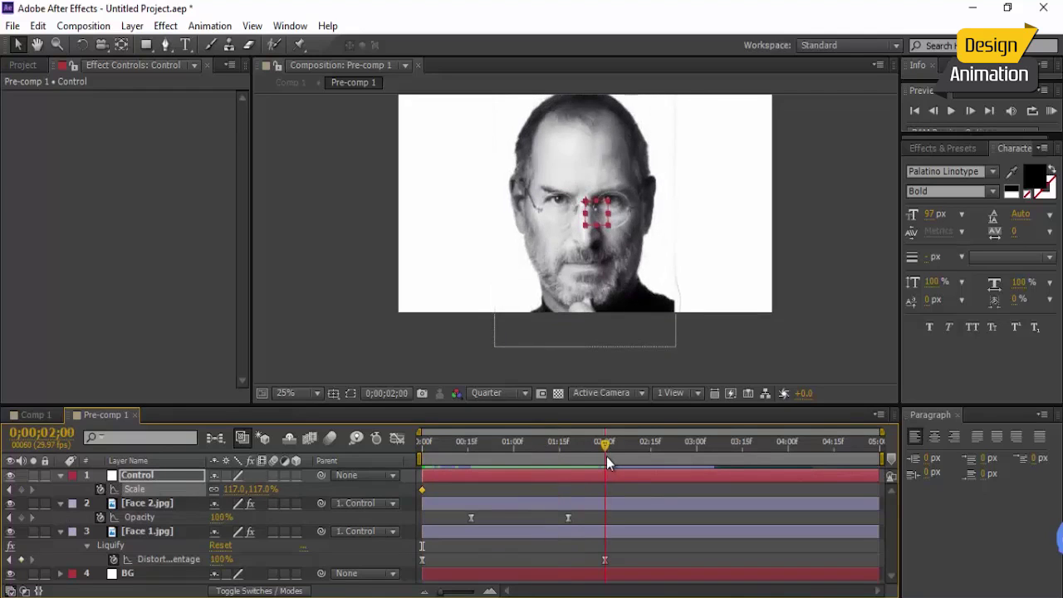
{"action": "left_click", "coordinate": [259, 489]}
{"action": "type", "text": "89"}
{"action": "key", "text": "Return"}
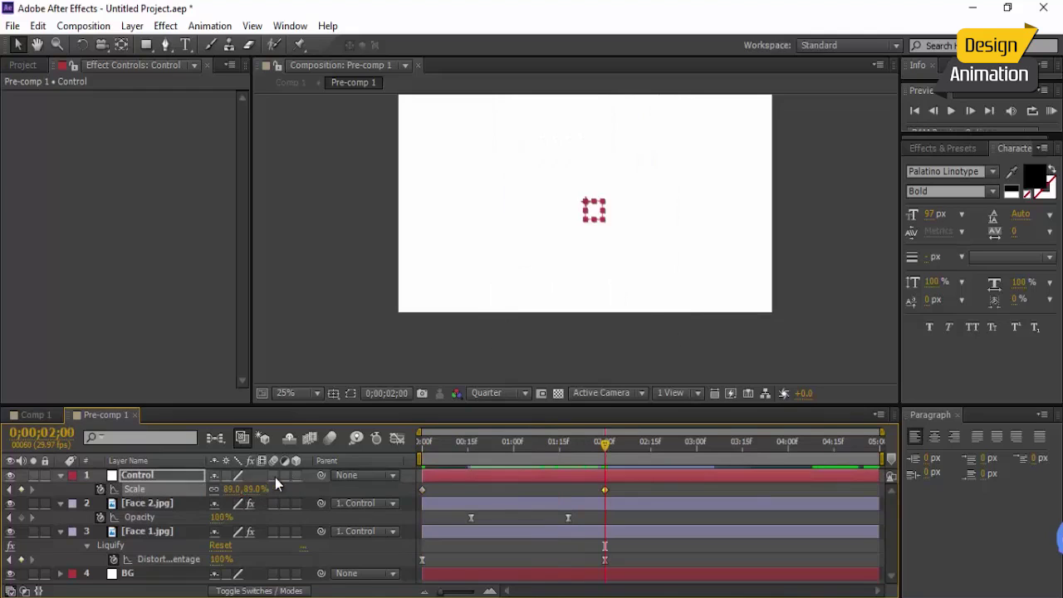
{"action": "mouse_move", "coordinate": [255, 492]}
{"action": "left_mouse_down"}
{"action": "mouse_move", "coordinate": [294, 491]}
{"action": "mouse_move", "coordinate": [256, 488]}
{"action": "left_mouse_up"}
{"action": "left_click", "coordinate": [605, 489]}
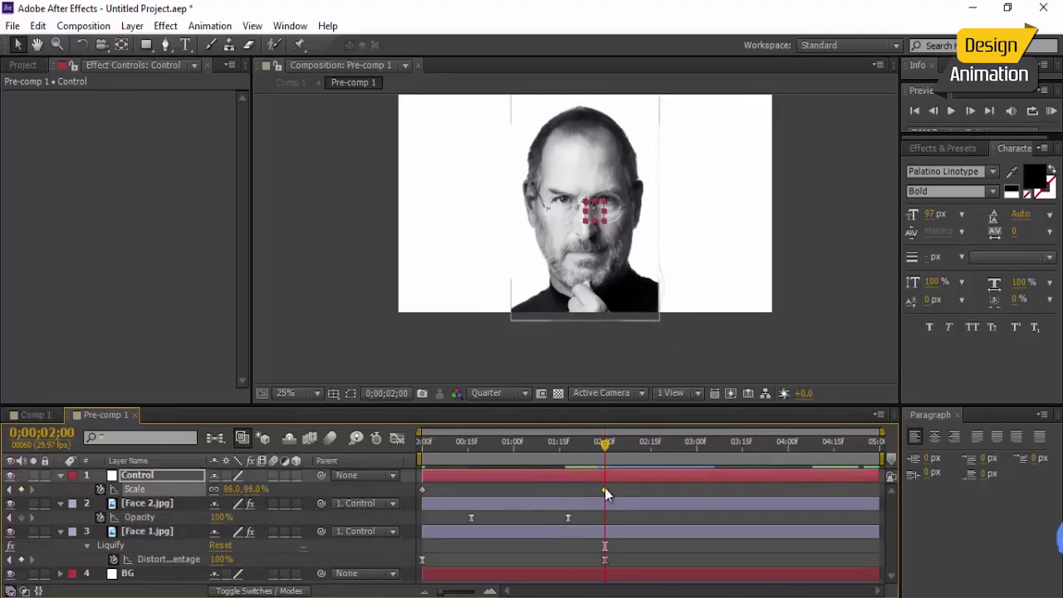
{"action": "left_click_drag", "start_coordinate": [587, 453], "coordinate": [392, 468]}
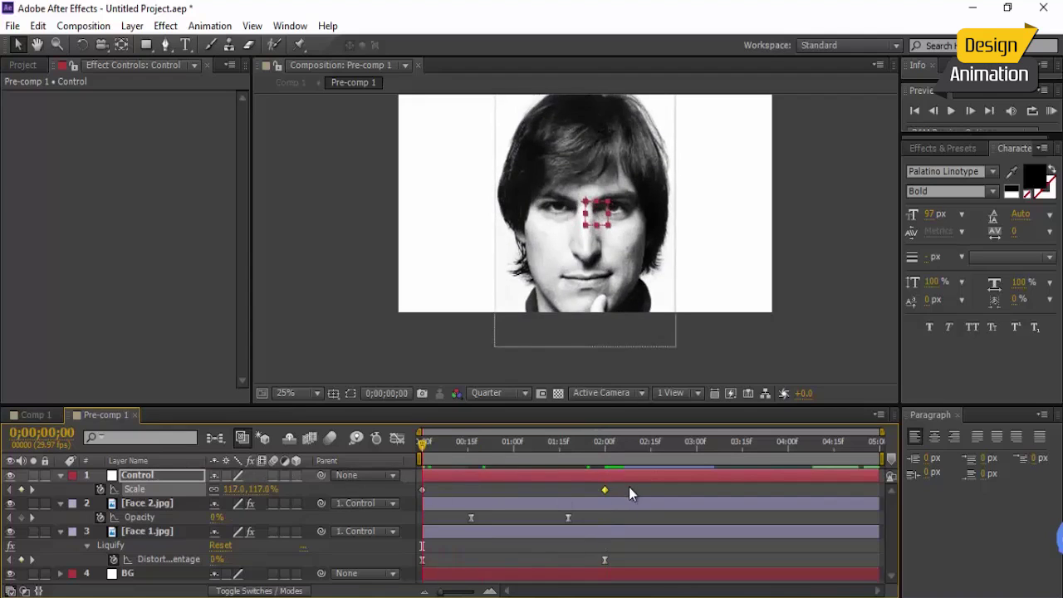
Apply Easy Ease to both Scale keyframes of the Control layer and clear the selection
{"action": "left_click_drag", "start_coordinate": [628, 487], "coordinate": [405, 494]}
{"action": "right_click", "coordinate": [421, 488]}
{"action": "mouse_move", "coordinate": [449, 478]}
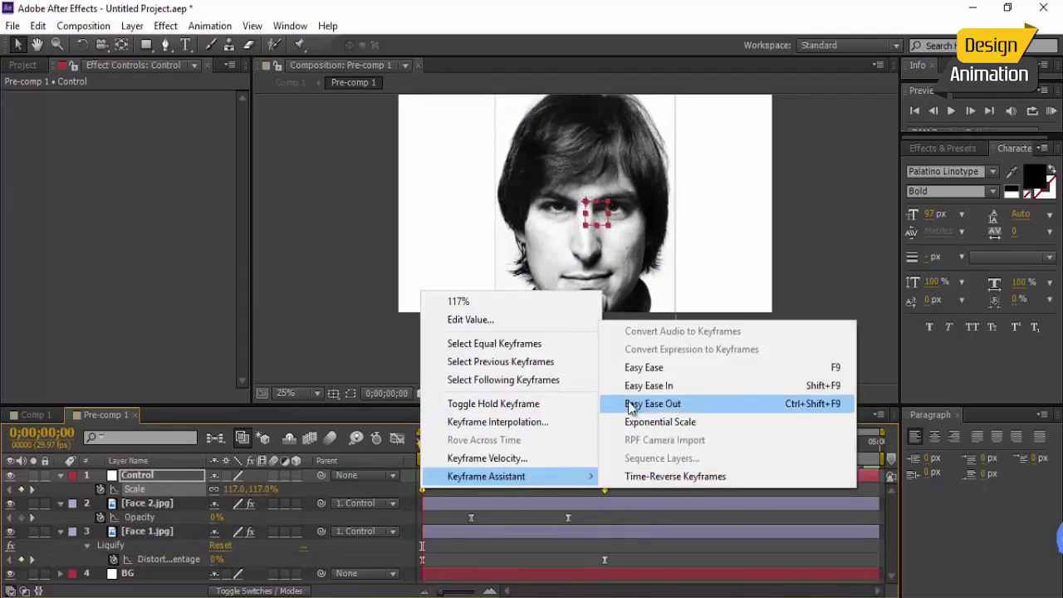
{"action": "left_click", "coordinate": [640, 404]}
{"action": "left_click", "coordinate": [638, 518]}
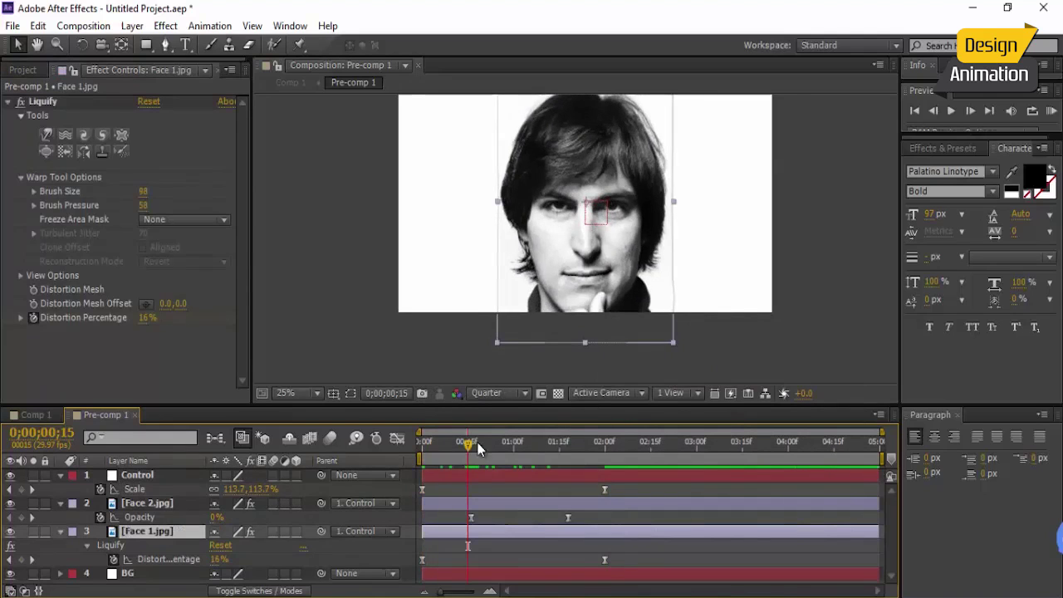
Draw a rectangular mask around the Face 1.jpg image at 0;00;02;10 and check the morph in Comp 1
{"action": "left_click", "coordinate": [150, 46]}
{"action": "left_click_drag", "start_coordinate": [638, 181], "coordinate": [617, 219]}
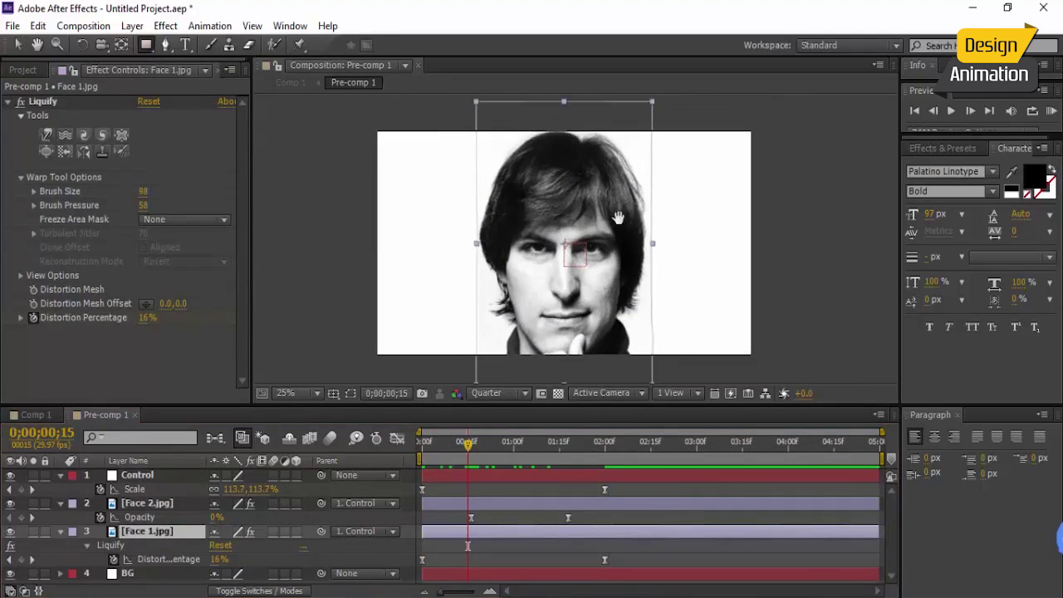
{"action": "left_click_drag", "start_coordinate": [540, 451], "coordinate": [635, 457]}
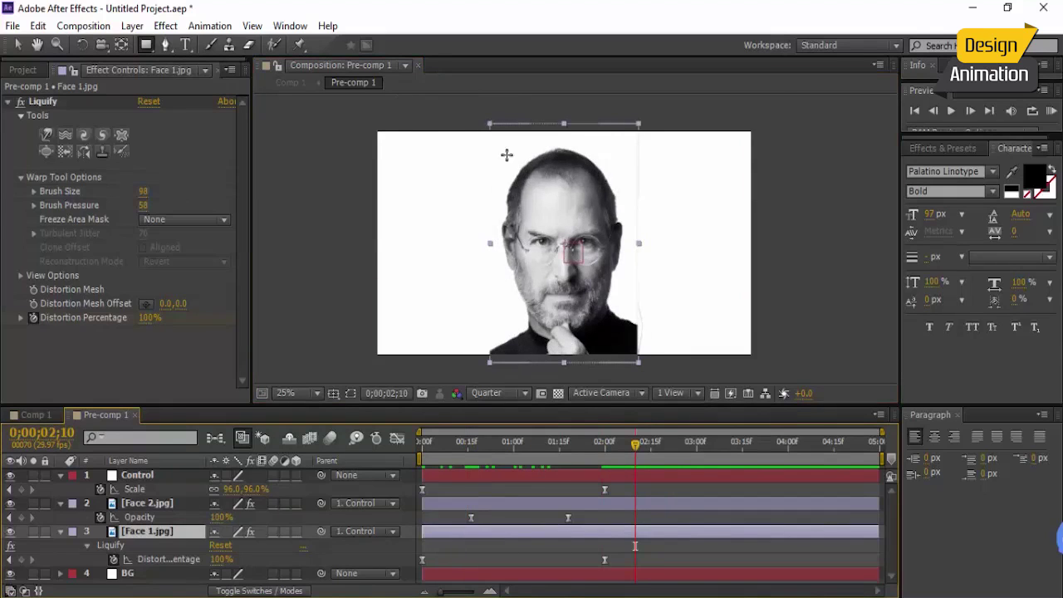
{"action": "left_click_drag", "start_coordinate": [491, 125], "coordinate": [635, 370]}
{"action": "left_click_drag", "start_coordinate": [506, 456], "coordinate": [466, 463]}
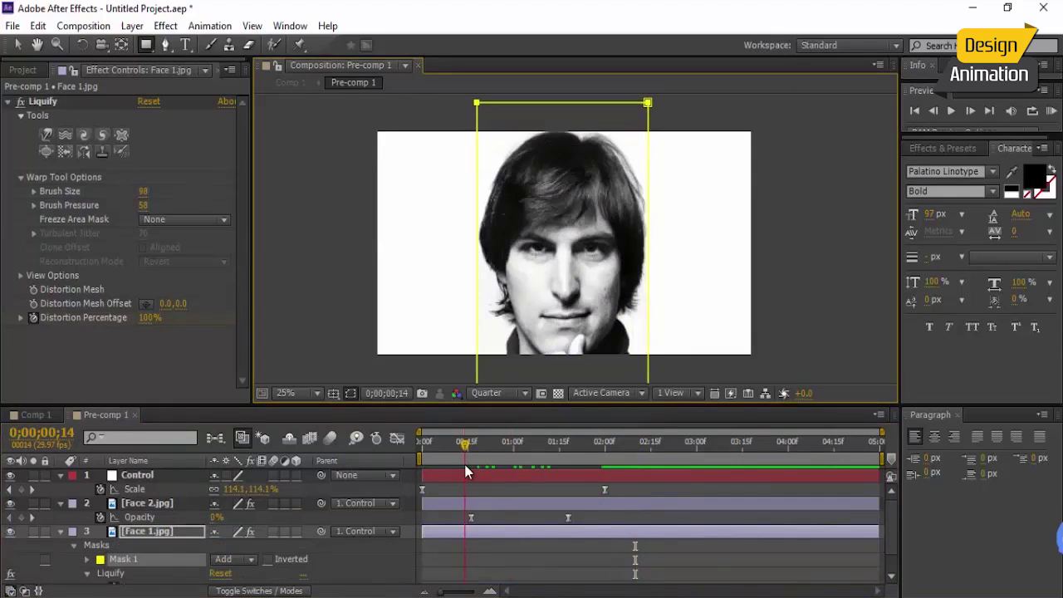
{"action": "left_click", "coordinate": [684, 517]}
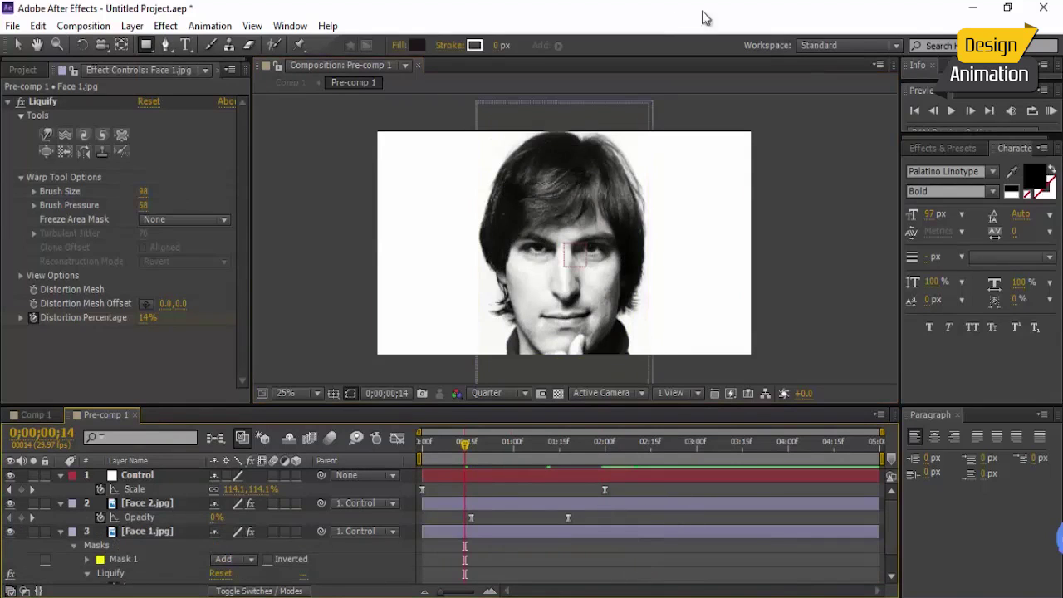
{"action": "left_click", "coordinate": [33, 415]}
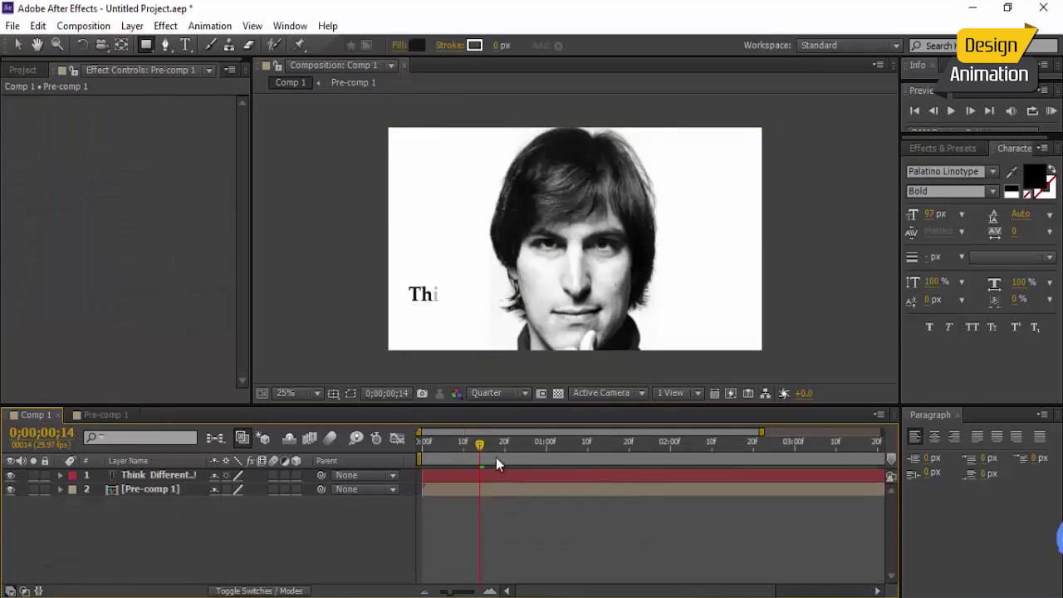
{"action": "left_click_drag", "start_coordinate": [495, 455], "coordinate": [688, 444]}
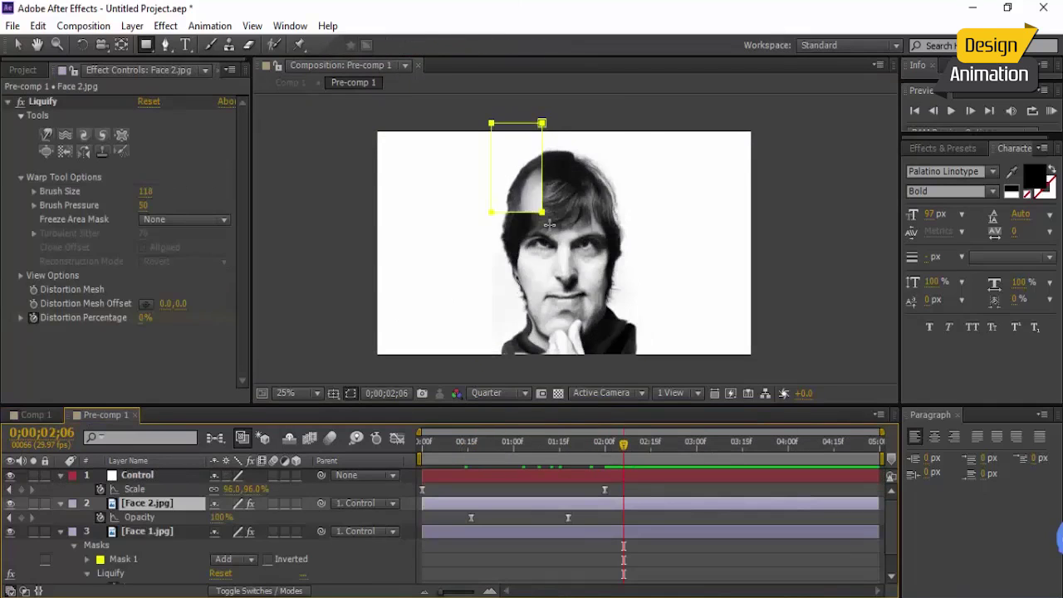
Draw a rectangular mask around the Face 2.jpg image at 0;00;02;06 and scrub through the transition to 0;00;01;18
{"action": "left_click_drag", "start_coordinate": [637, 370], "coordinate": [639, 383]}
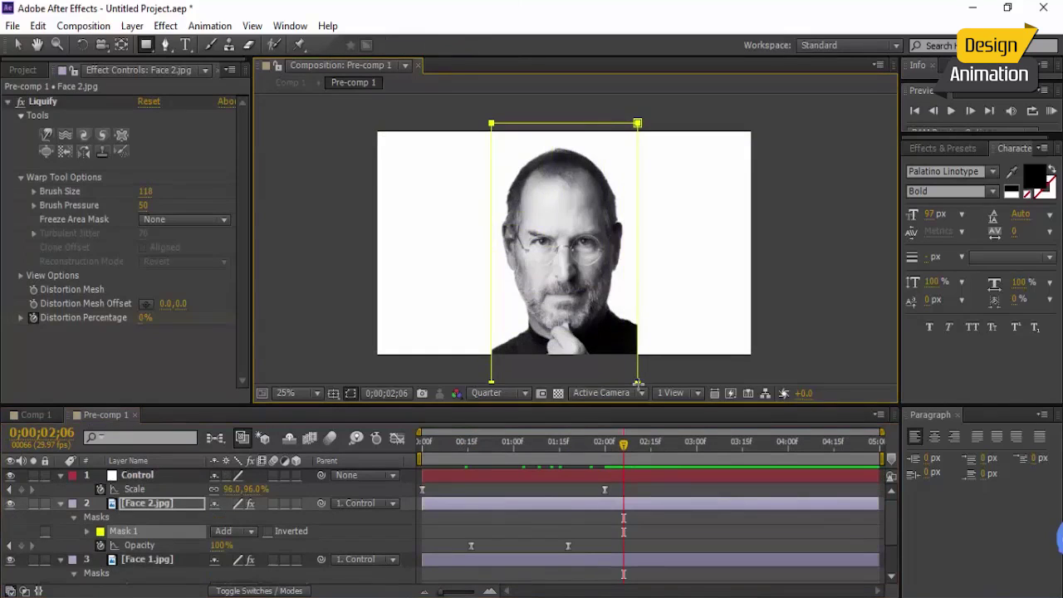
{"action": "left_click", "coordinate": [664, 519]}
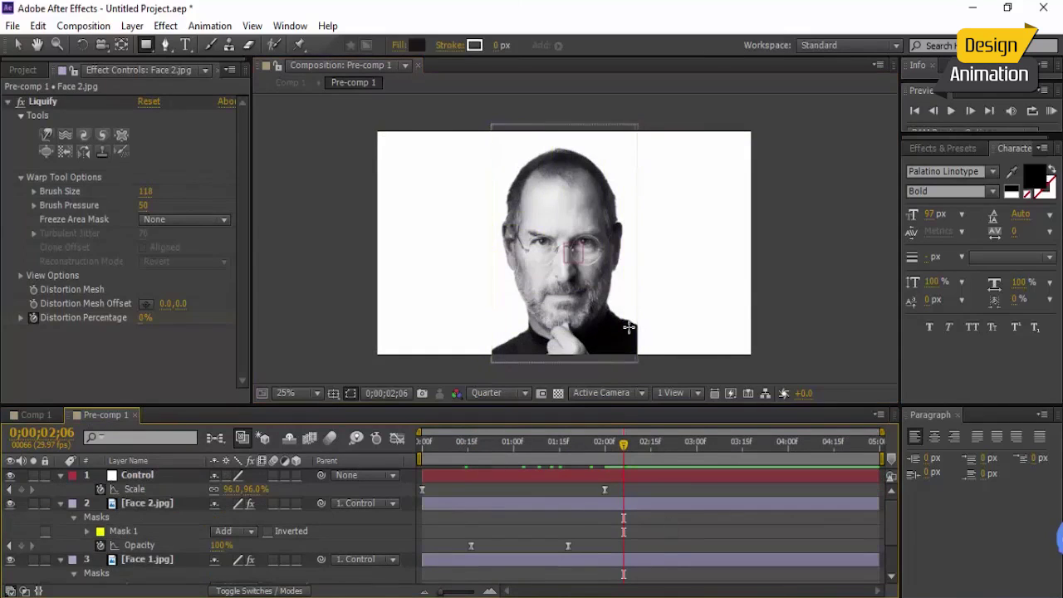
{"action": "left_click", "coordinate": [18, 45]}
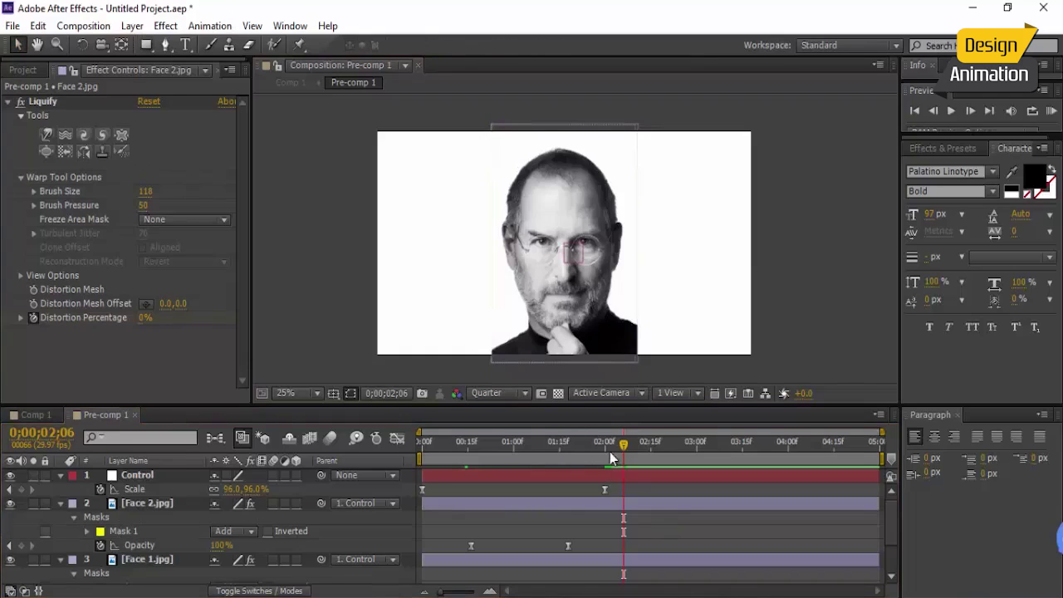
{"action": "left_click", "coordinate": [555, 450]}
{"action": "left_click_drag", "start_coordinate": [536, 471], "coordinate": [569, 462]}
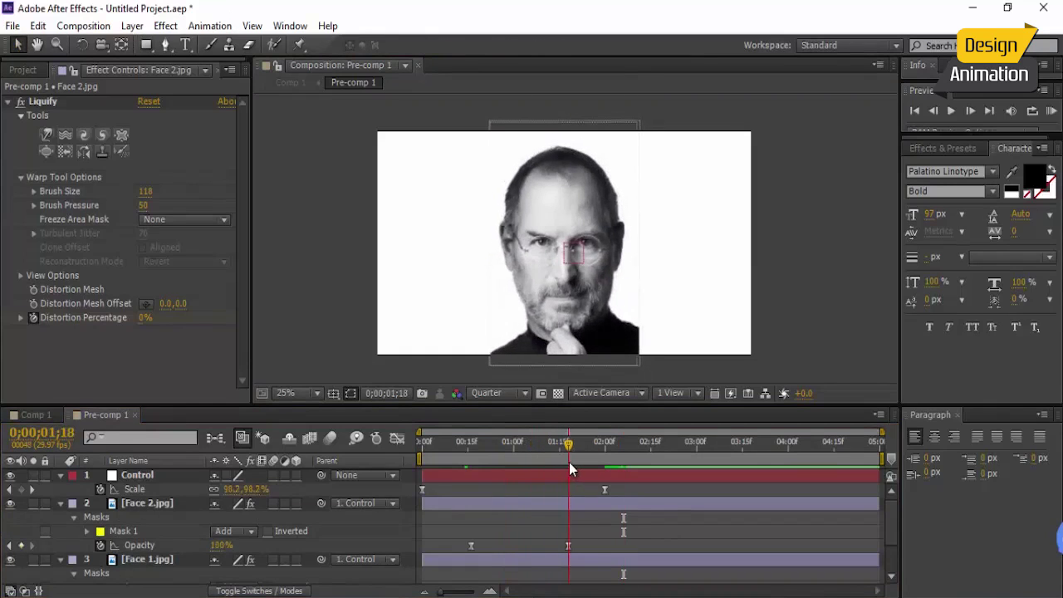
Add a 100% Opacity keyframe to Face 1.jpg at 0;00;01;18 and fade the layer down with another at 0;00;01;27
{"action": "left_click", "coordinate": [169, 505]}
{"action": "left_click", "coordinate": [167, 561]}
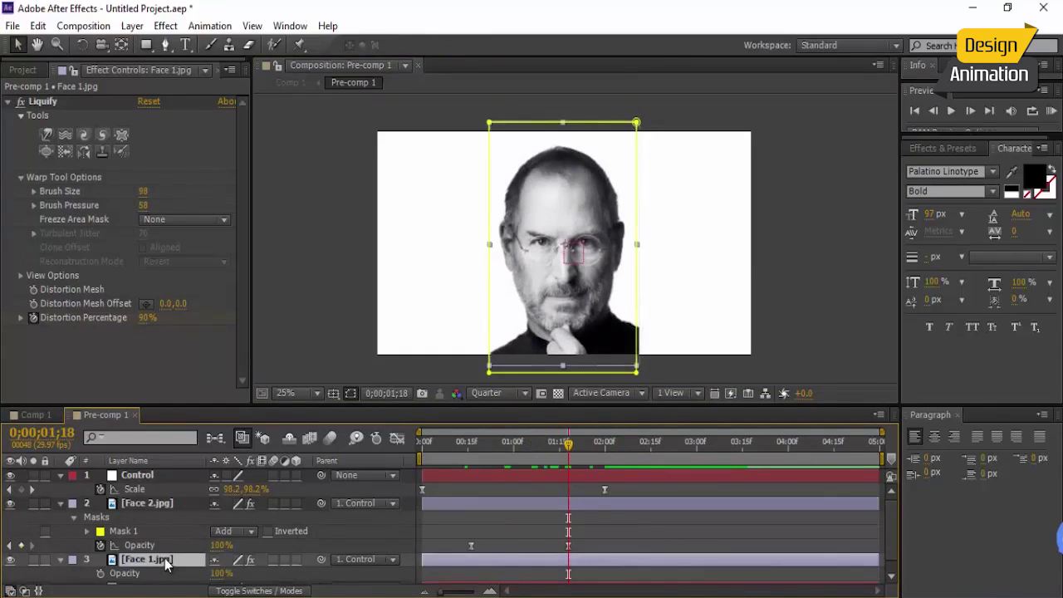
{"action": "scroll", "coordinate": [751, 466], "scroll_direction": "down", "scroll_amount": 1}
{"action": "key", "text": "alt+shift+t"}
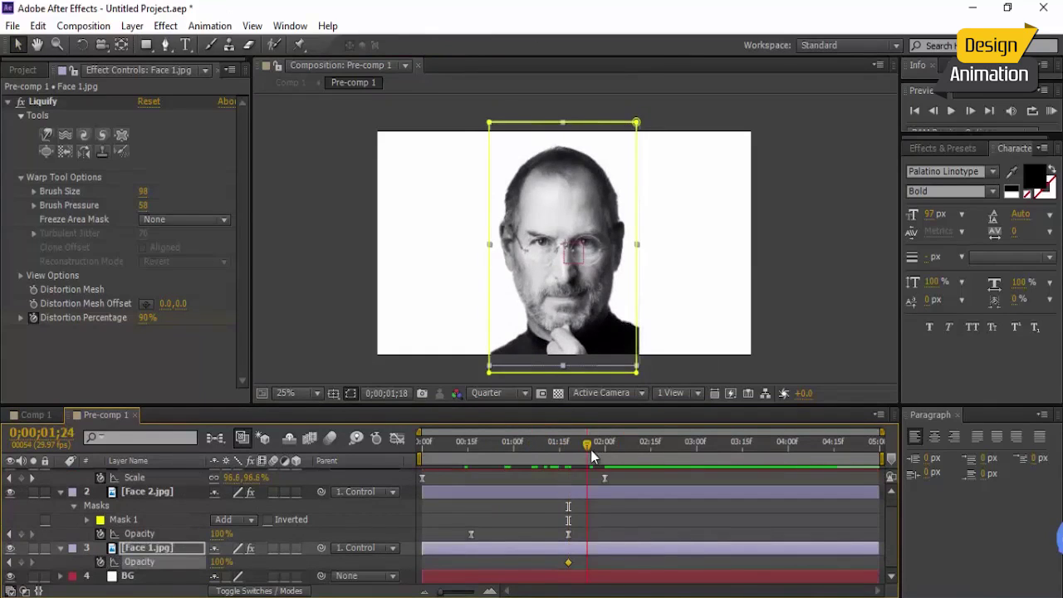
{"action": "left_click_drag", "start_coordinate": [590, 449], "coordinate": [596, 456]}
{"action": "left_click_drag", "start_coordinate": [225, 562], "coordinate": [147, 570]}
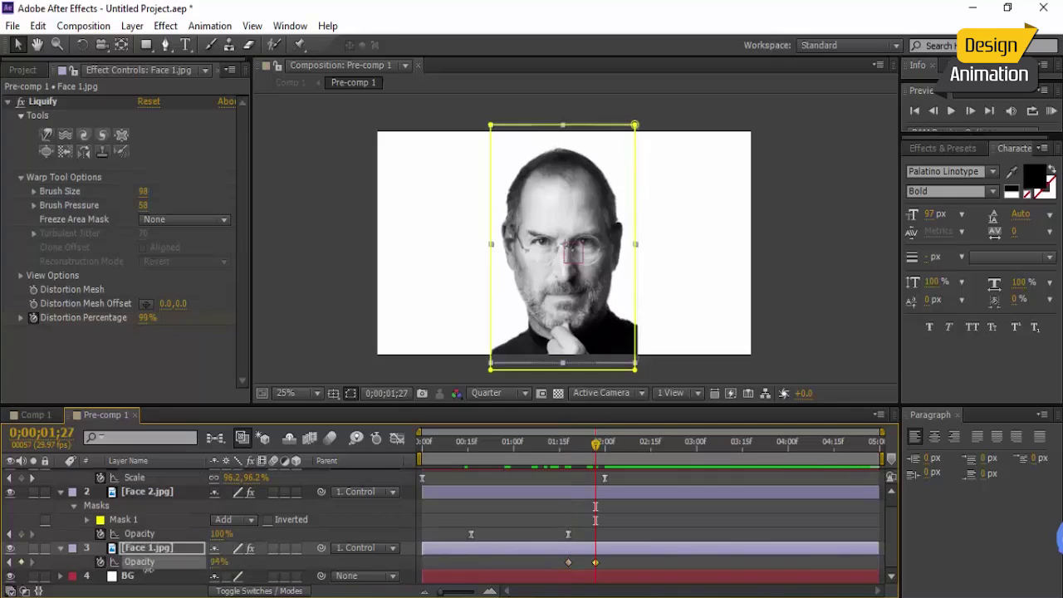
Return to Comp 1 and run a RAM preview of the animation from the first frame
{"action": "left_click", "coordinate": [35, 414]}
{"action": "key", "text": "Home"}
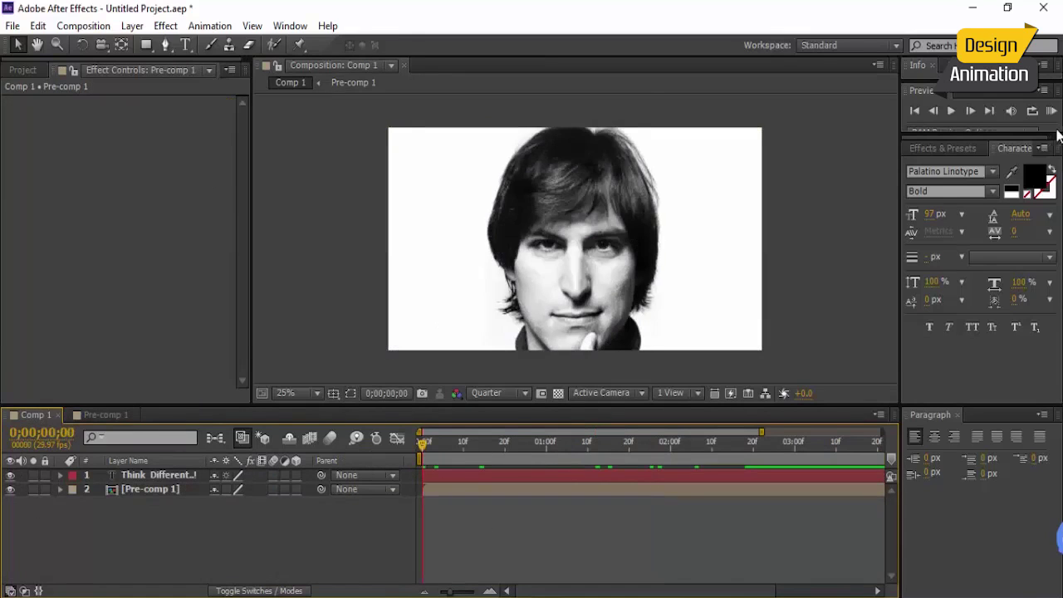
{"action": "left_click", "coordinate": [1051, 110]}
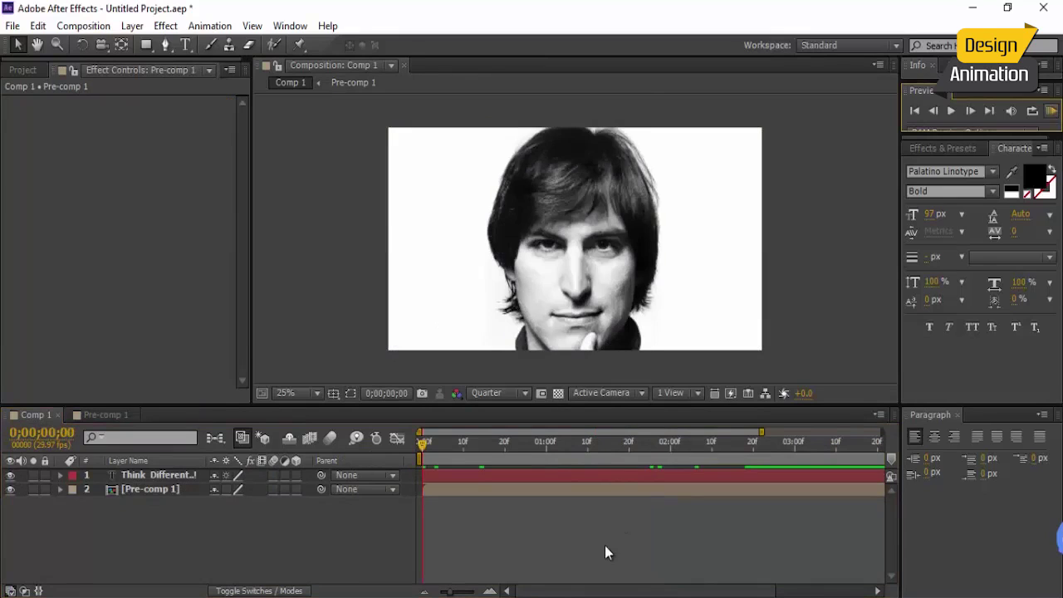